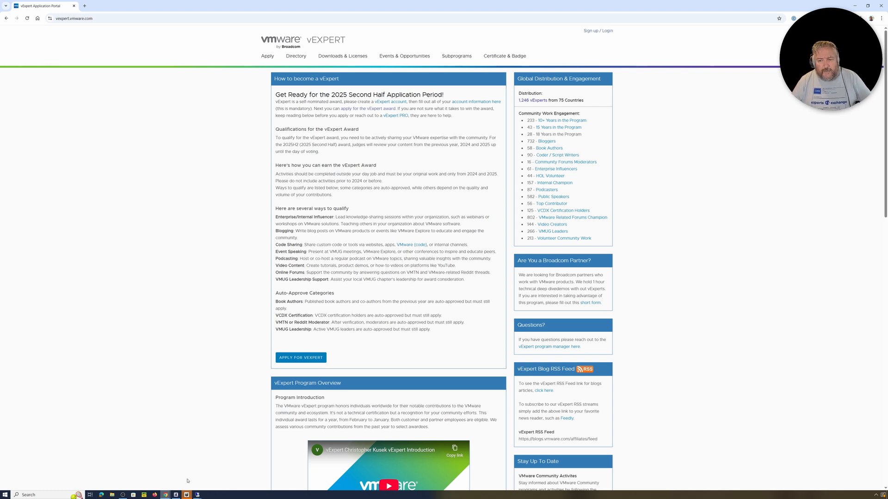
- Minimize Chrome and restore the cyrus-veeam10 remote desktop session showing the Veeam inventory
mouse_move(186, 494)
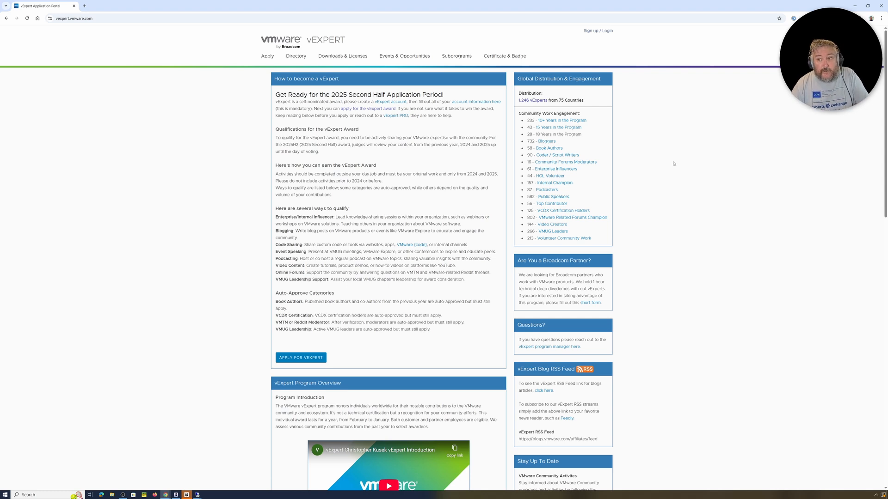
click(856, 5)
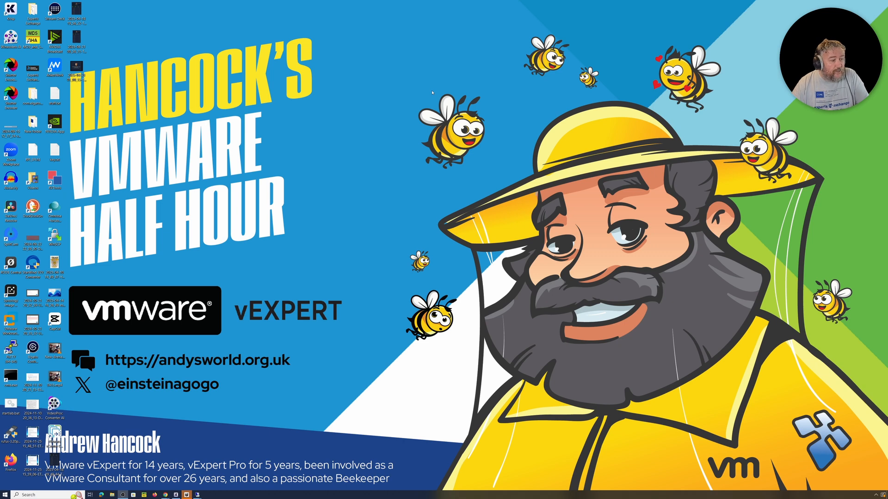
mouse_move(197, 495)
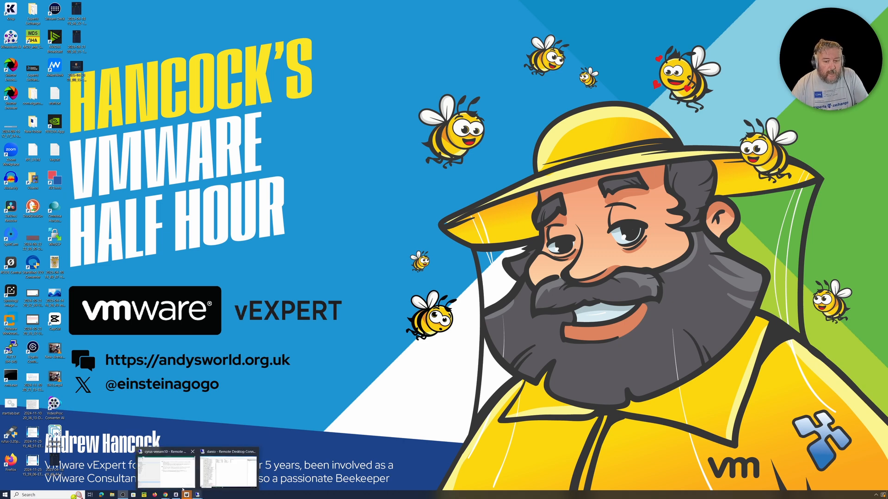
click(169, 477)
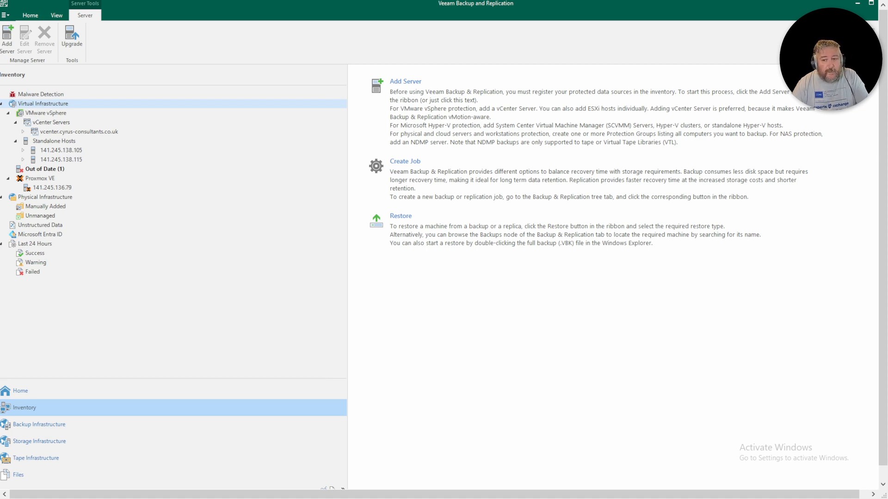
- Add a new server to the inventory, choosing Nutanix AHV as its type
click(421, 124)
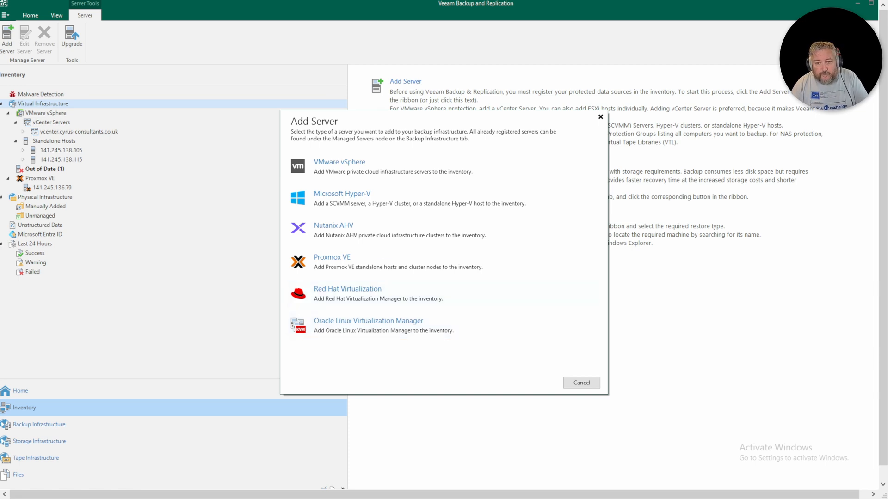
click(347, 237)
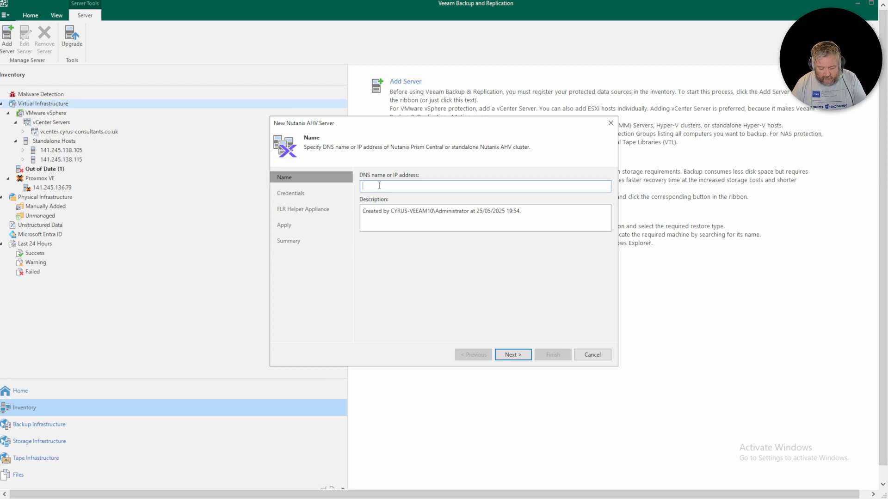
- Enter cyrus-ntnx.cyrus-consultants.co.uk as the Nutanix server's DNS name
text(cyrus-)
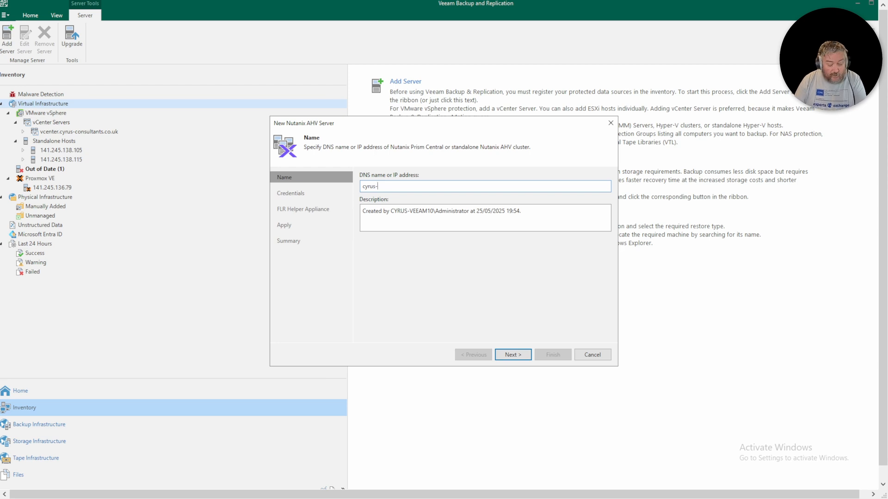
text(nt)
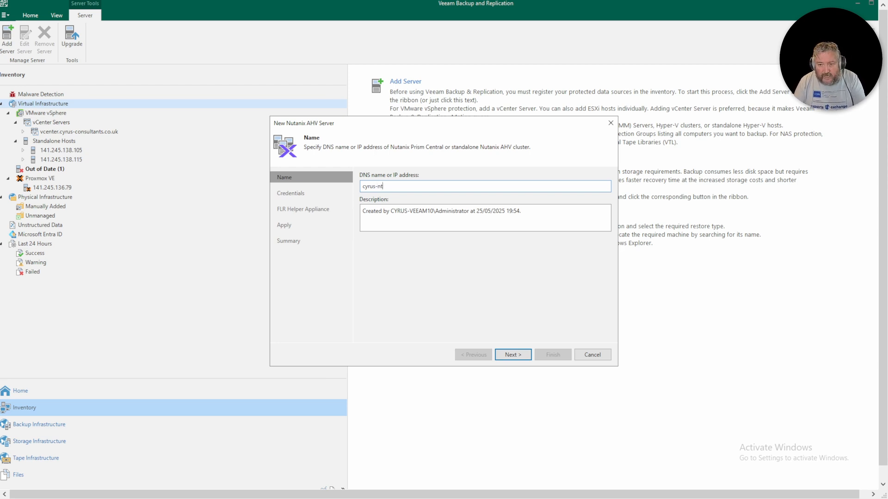
text(nx)
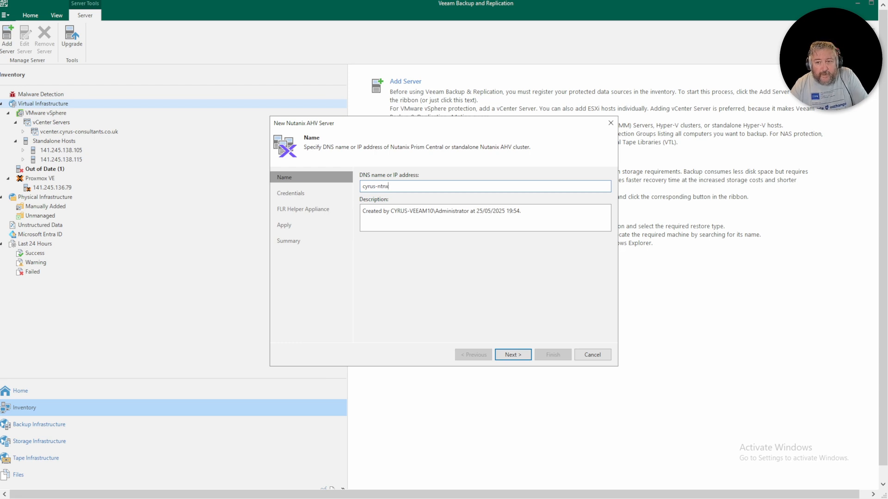
drag(400, 187, 347, 188)
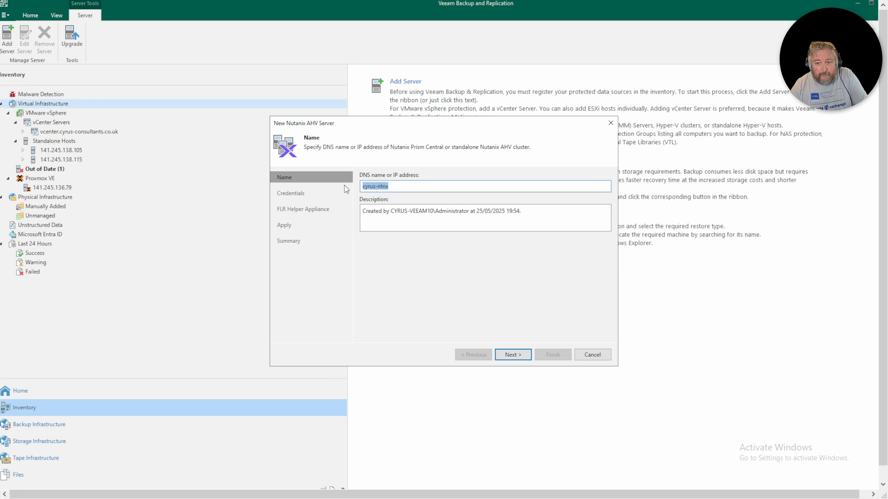
right_click(374, 187)
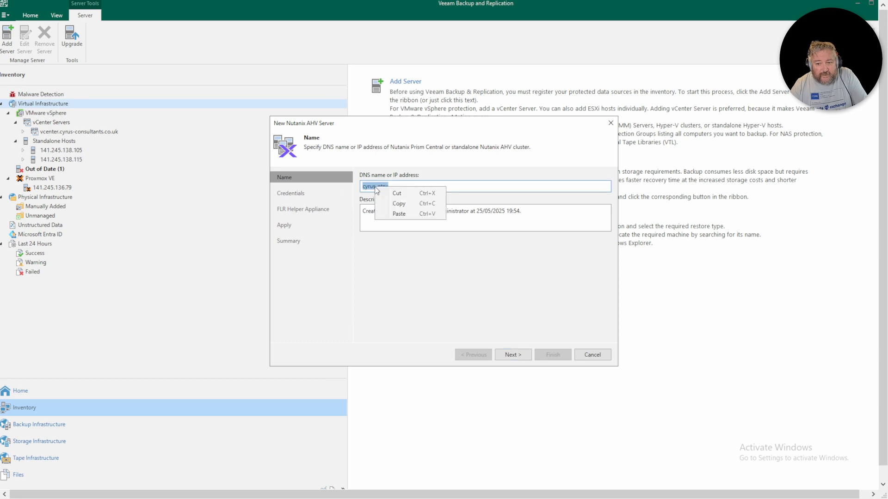
click(396, 214)
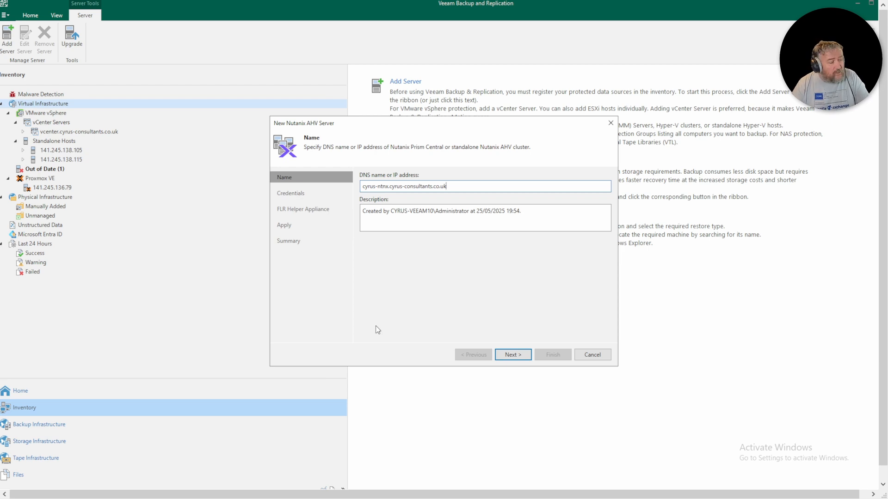
- On the credentials step, add an admin account with its password for the Nutanix cluster
click(513, 355)
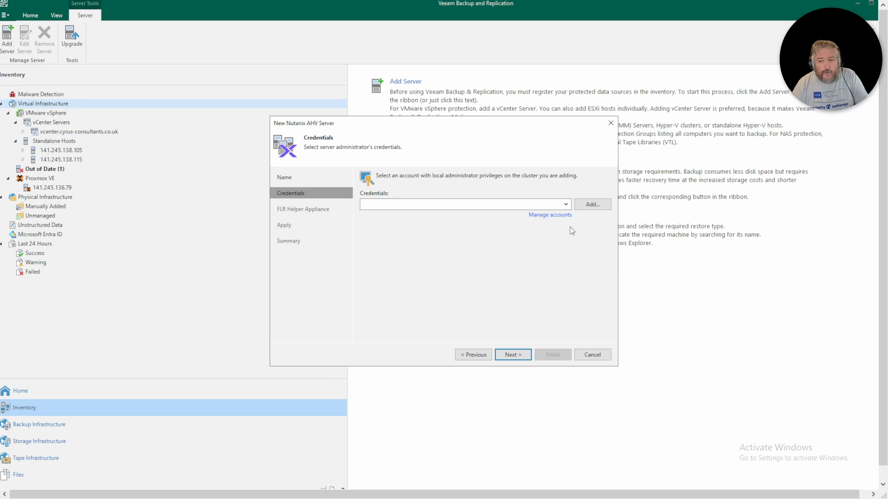
click(588, 205)
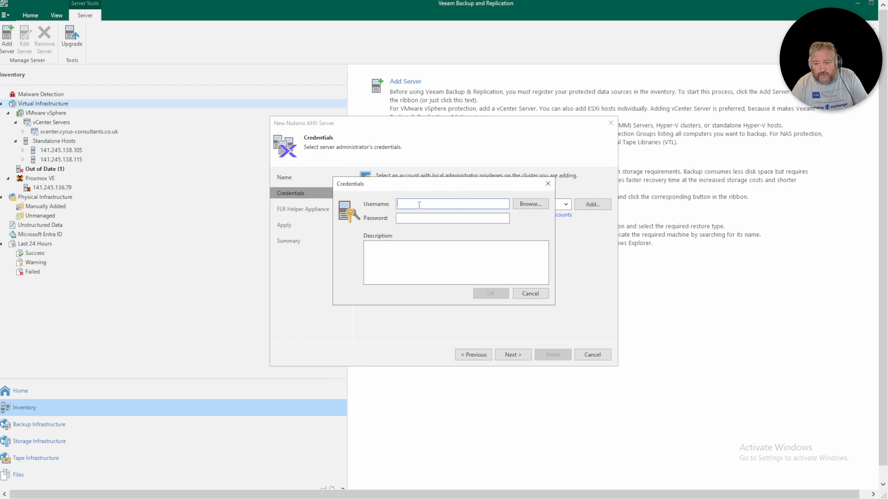
text(admin)
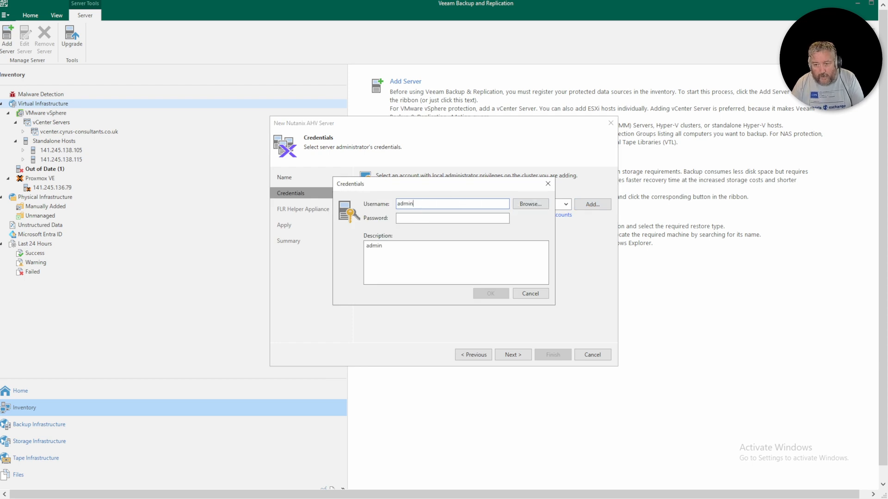
click(421, 217)
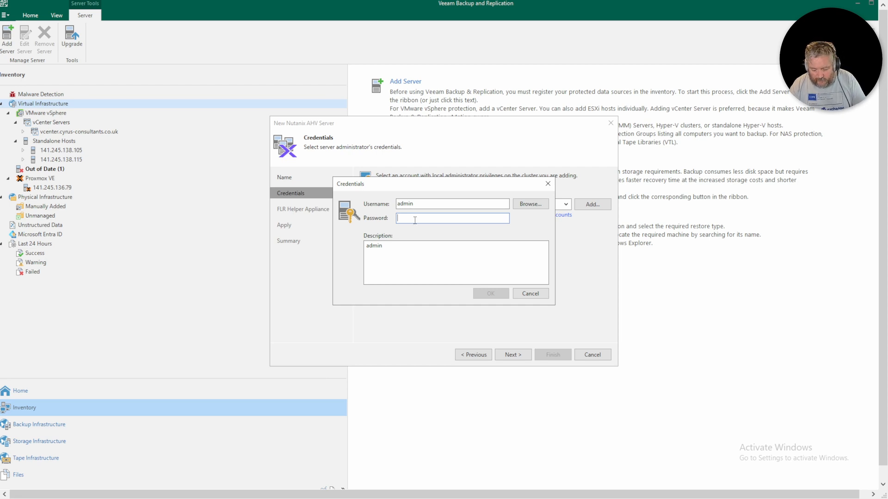
key(ctrl+v)
click(484, 293)
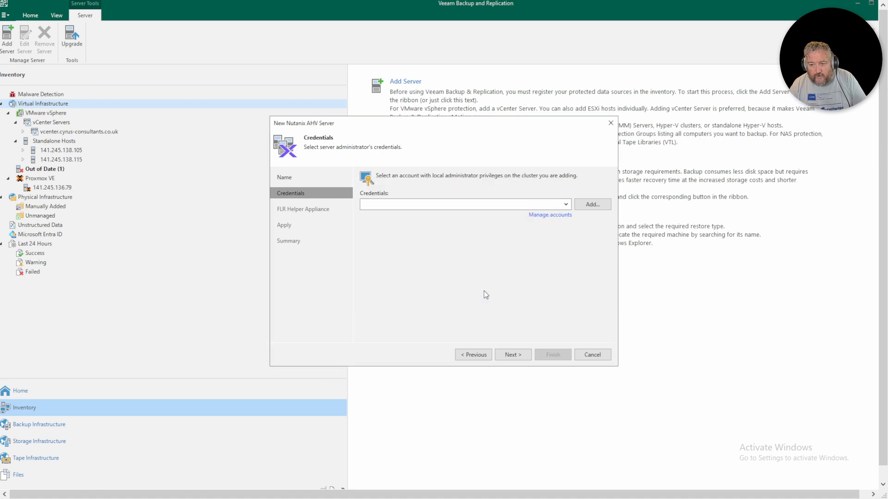
- View the Nutanix cluster's untrusted certificate and accept it to connect
click(519, 358)
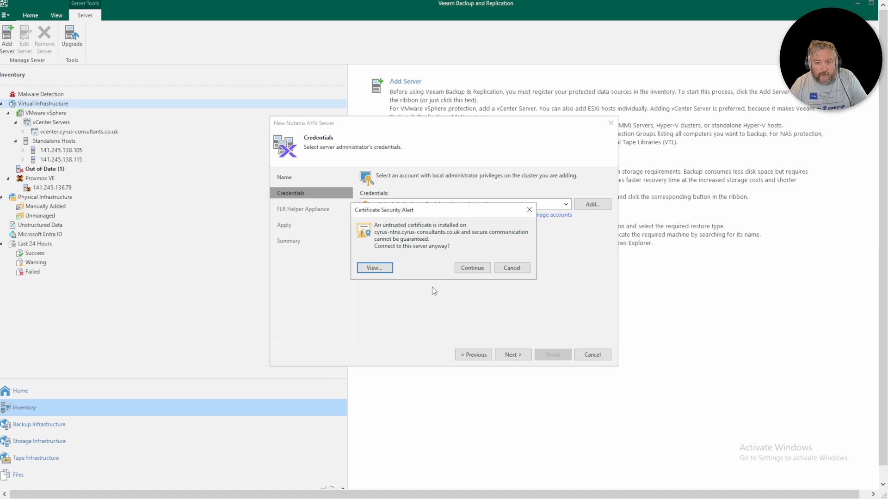
click(377, 269)
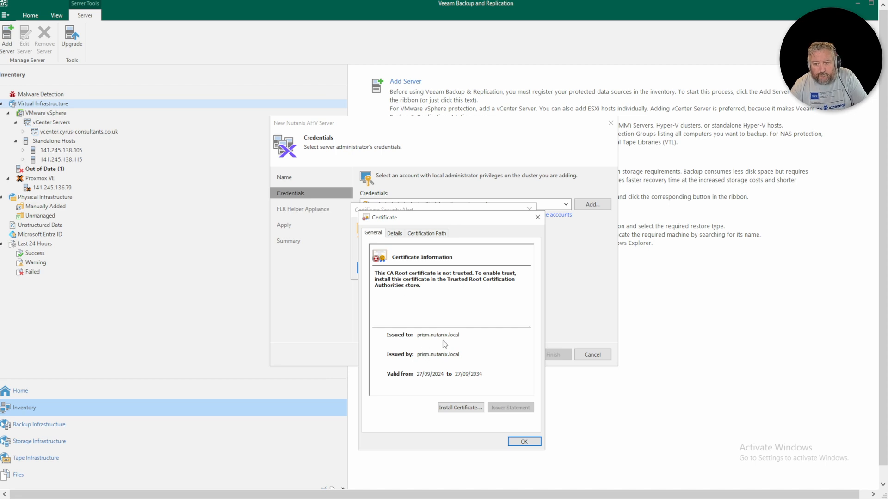
click(524, 441)
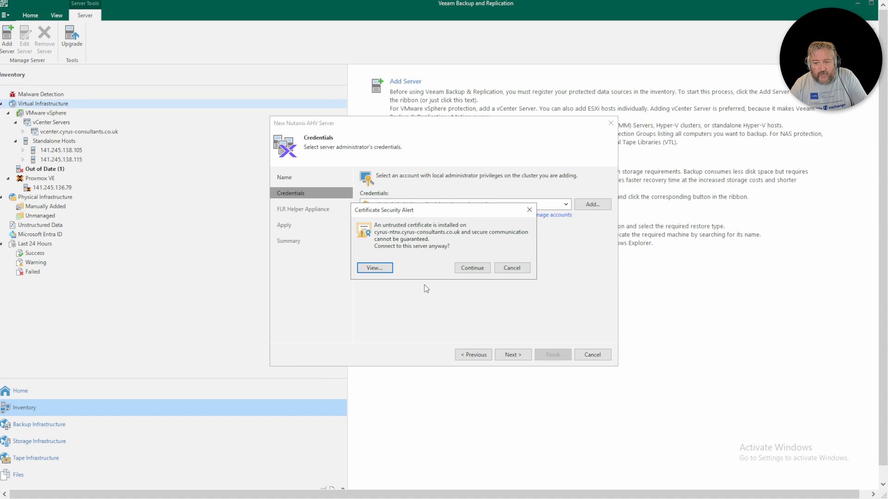
click(475, 270)
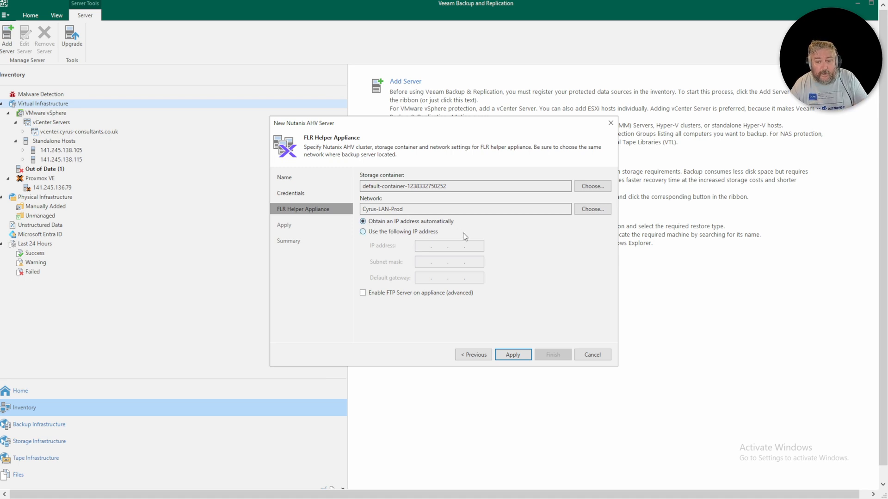
- Apply the Nutanix AHV server settings and advance to the summary
click(520, 358)
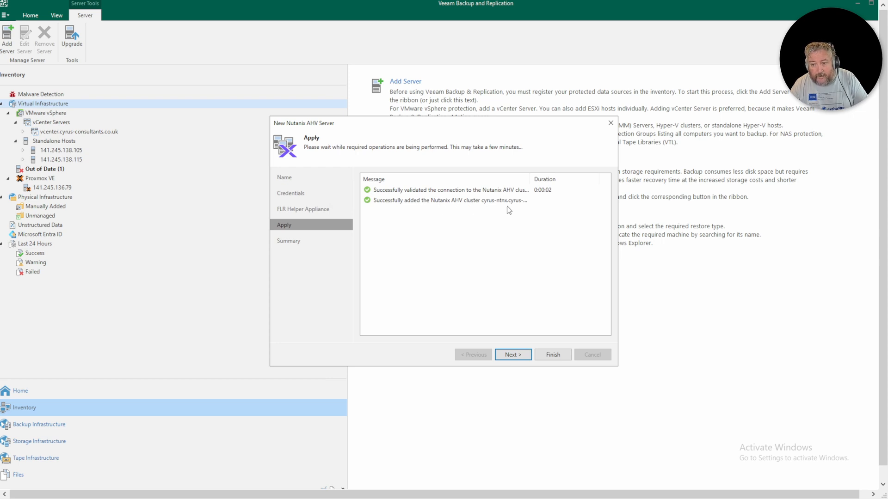
click(517, 356)
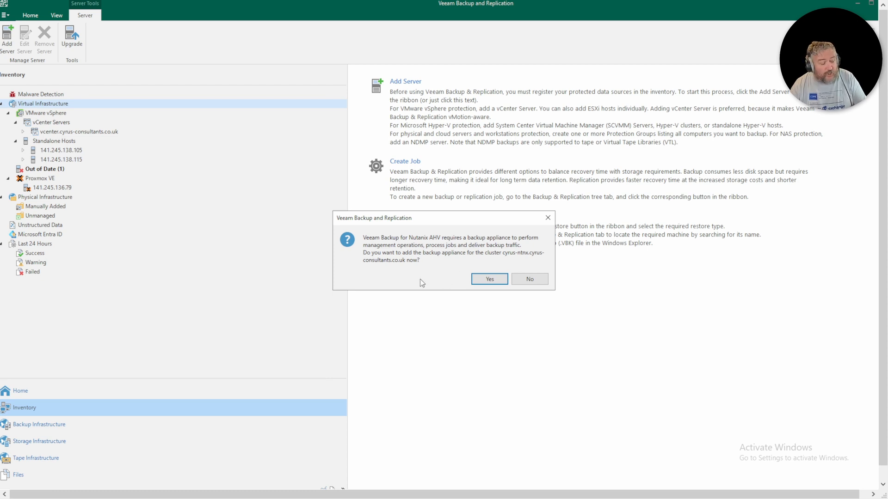
- Agree to add a backup appliance and lower the proxy's vCPU count from 6 to 5
click(489, 279)
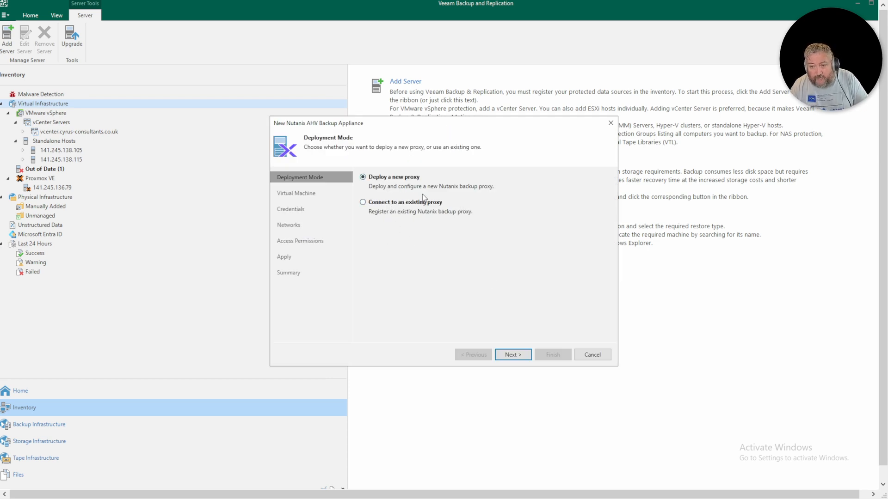
click(521, 358)
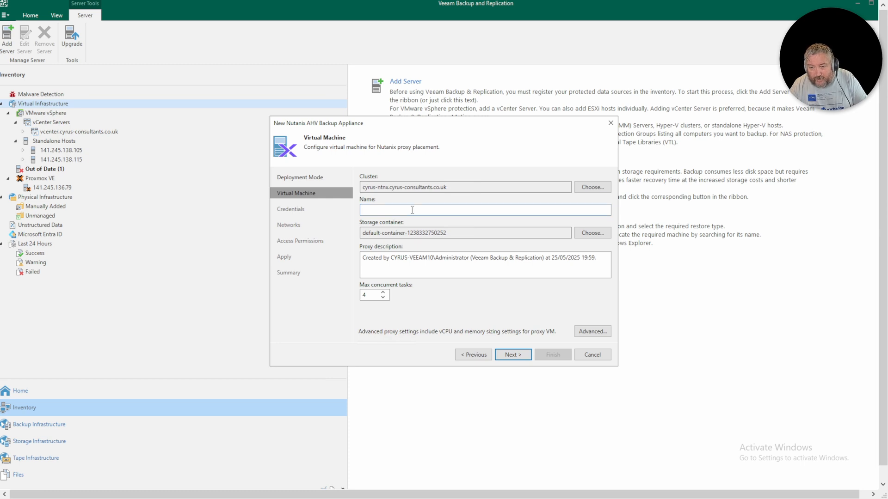
click(597, 333)
click(482, 228)
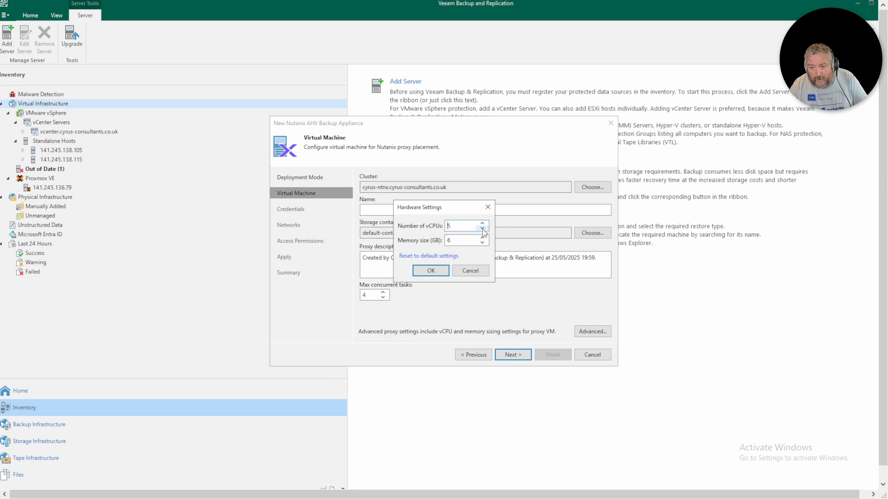
click(431, 271)
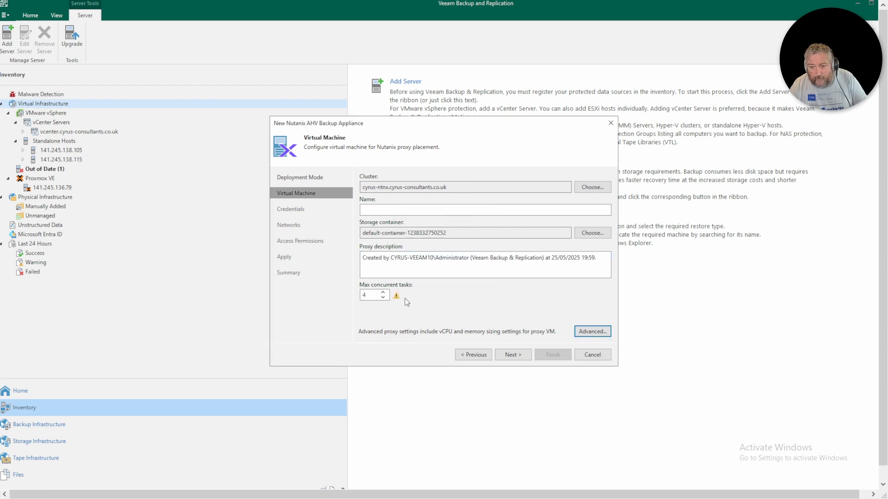
- Lower max concurrent tasks to 2 and name the appliance Veeam-Helper
mouse_move(396, 299)
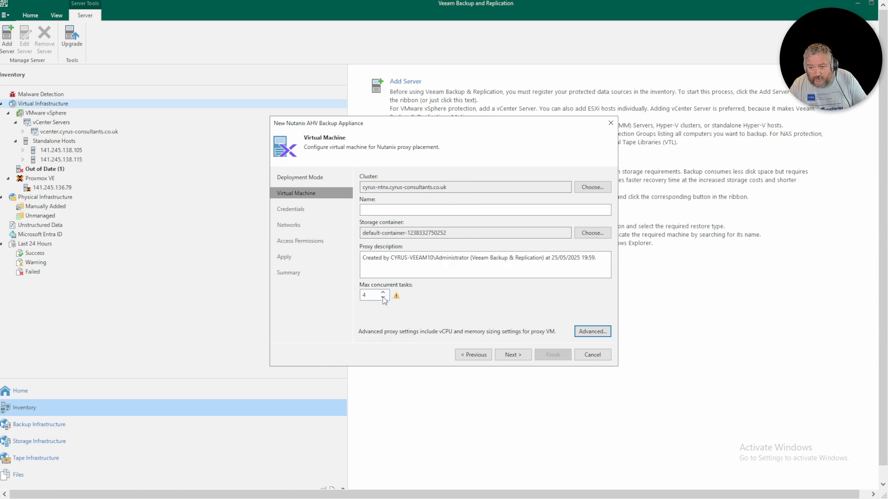
click(383, 298)
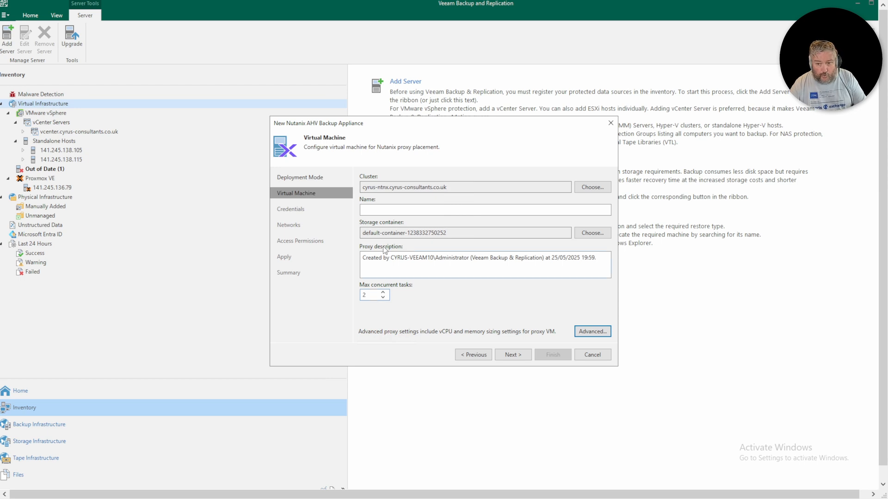
click(387, 213)
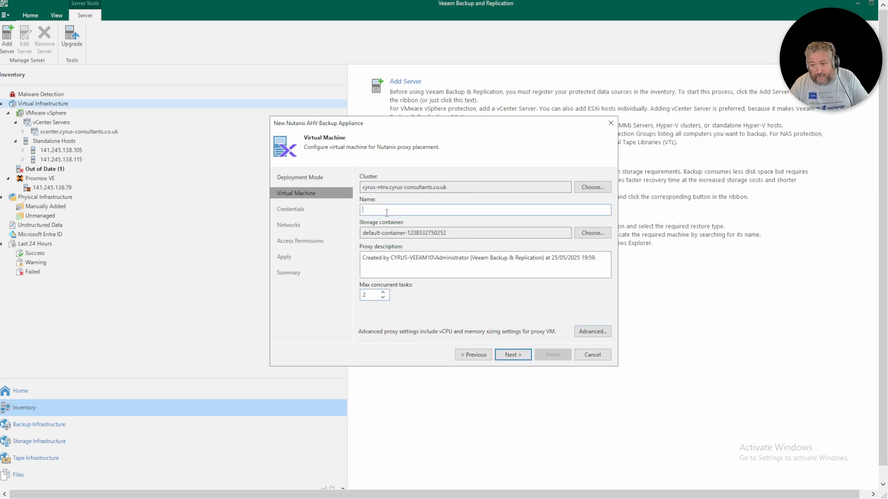
text(Vee)
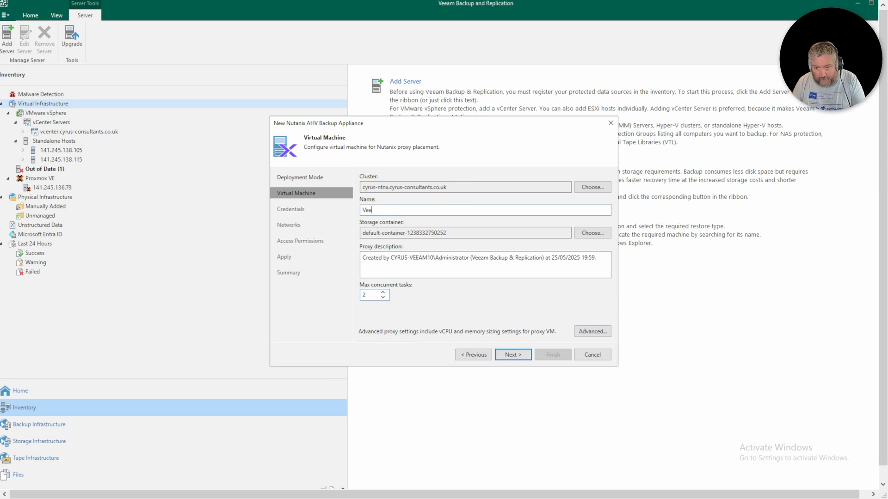
text(am-Helper)
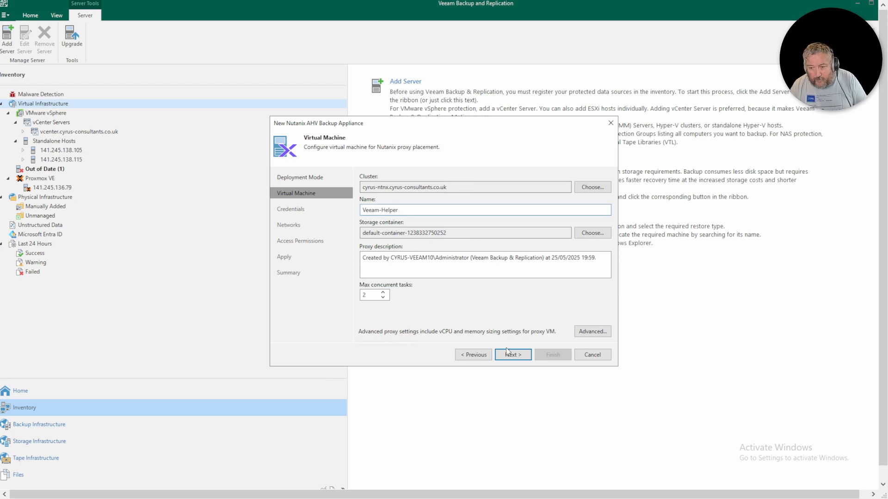
- Use the saved admin account as the backup appliance's credentials
click(517, 357)
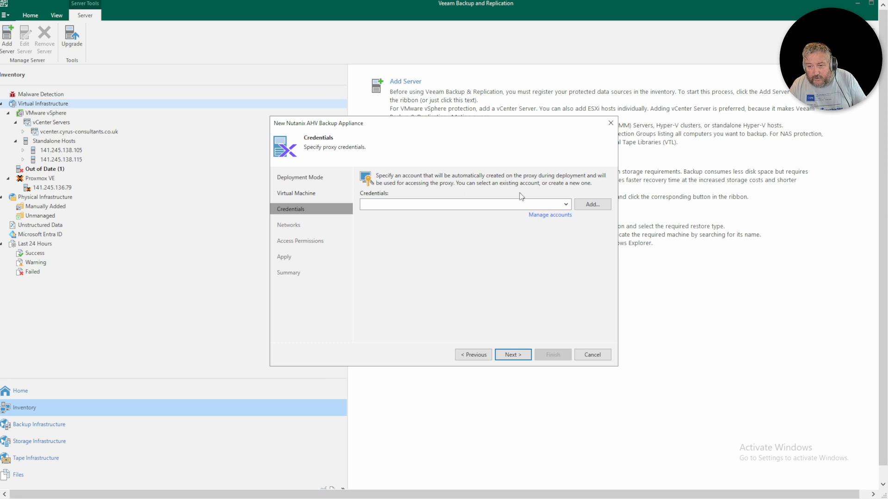
click(564, 205)
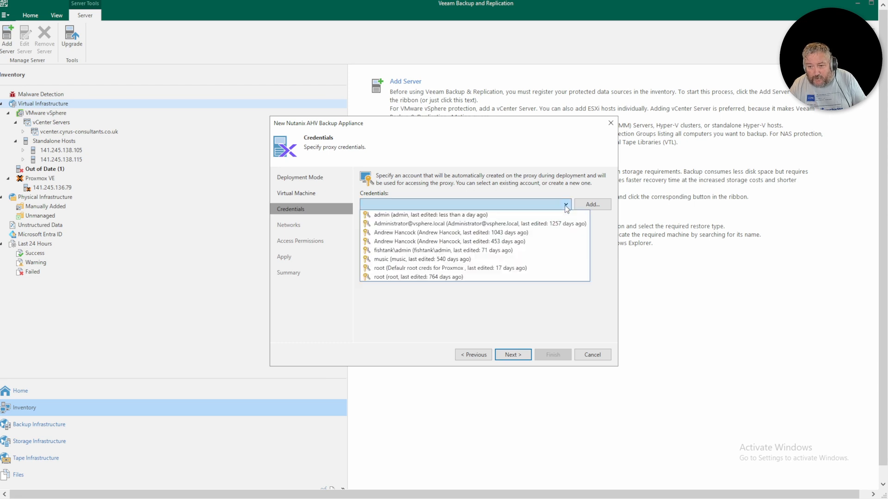
click(485, 215)
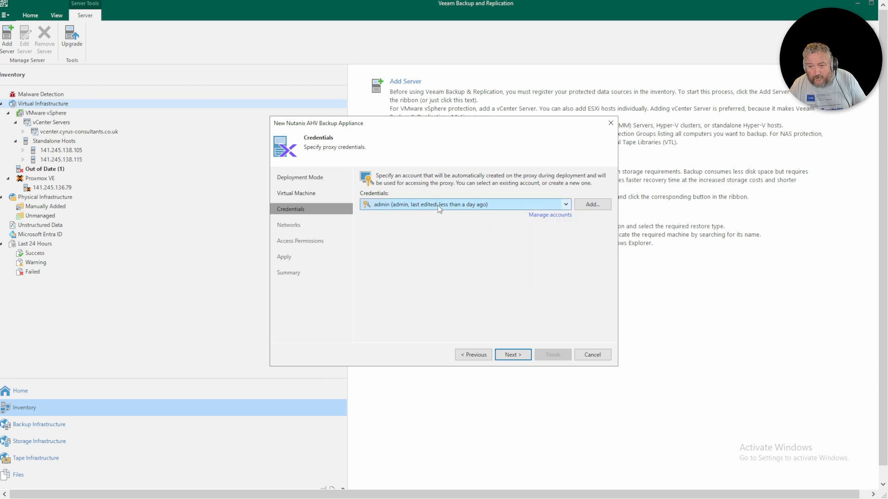
- Add the Cyrus-LAN-Prod network with DHCP and continue to access permissions
click(518, 356)
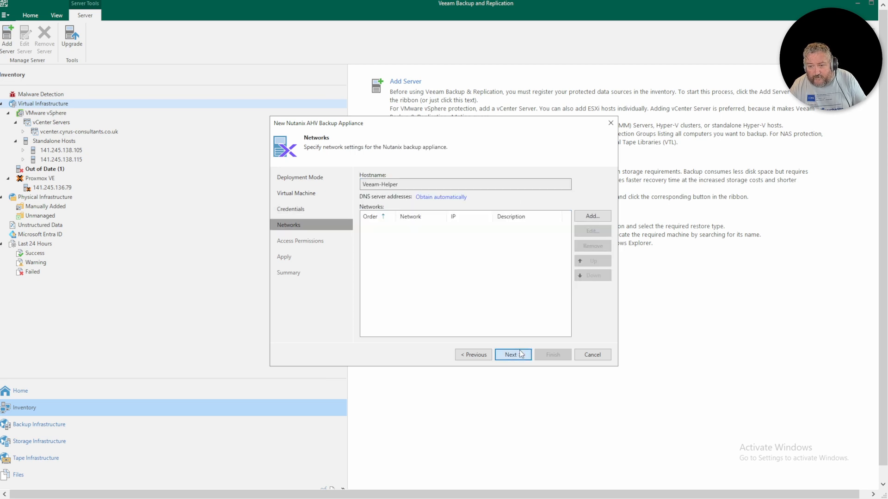
click(595, 218)
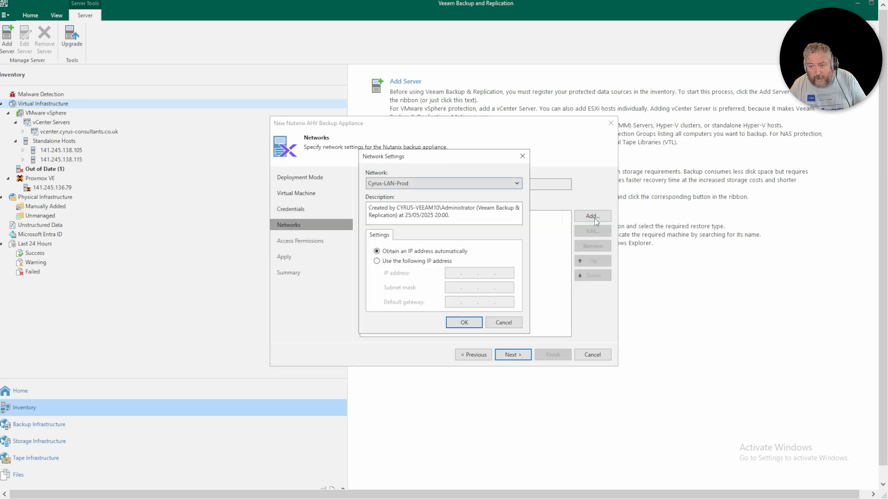
click(462, 323)
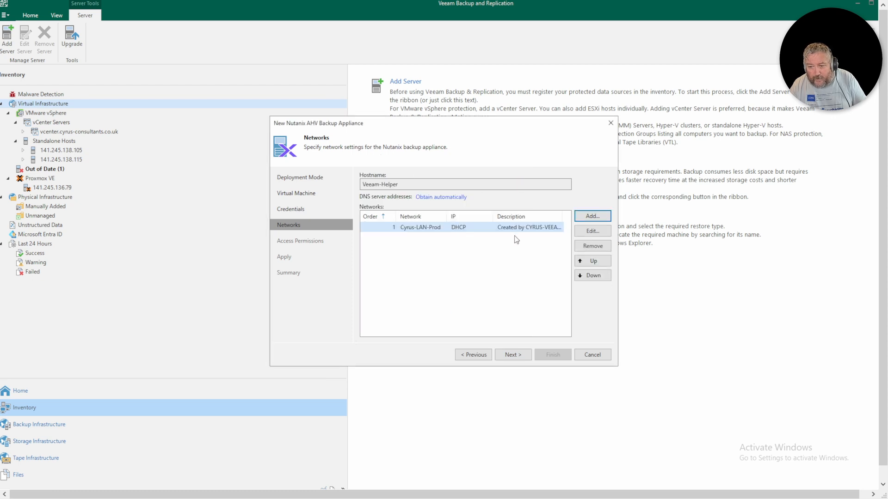
click(518, 356)
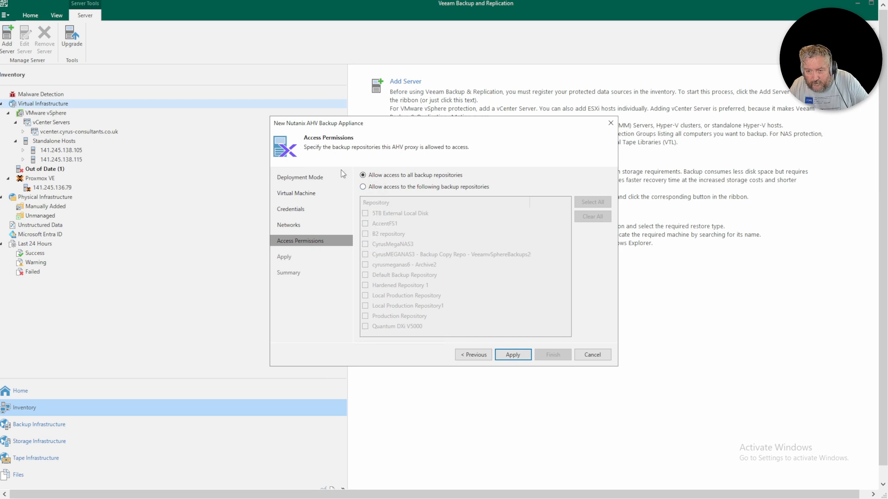
- Keep access to all backup repositories and start the appliance deployment
click(513, 354)
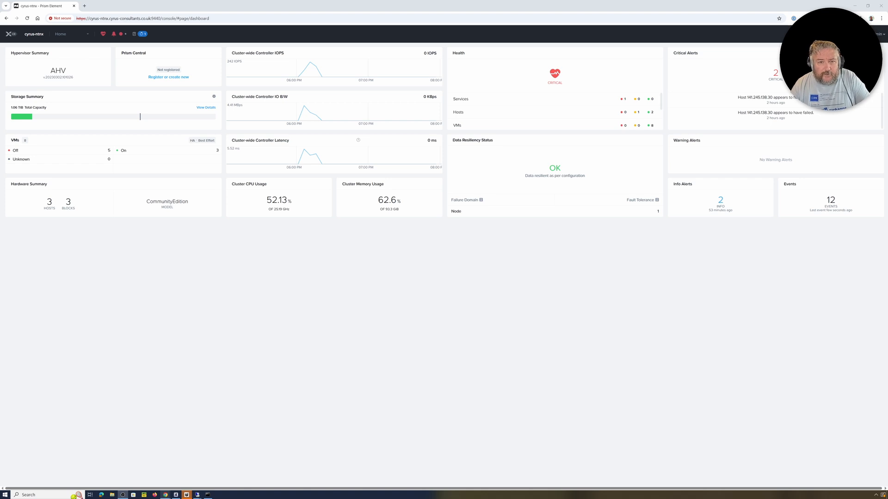
- Go to the VM page from Prism's Home section dropdown
click(62, 35)
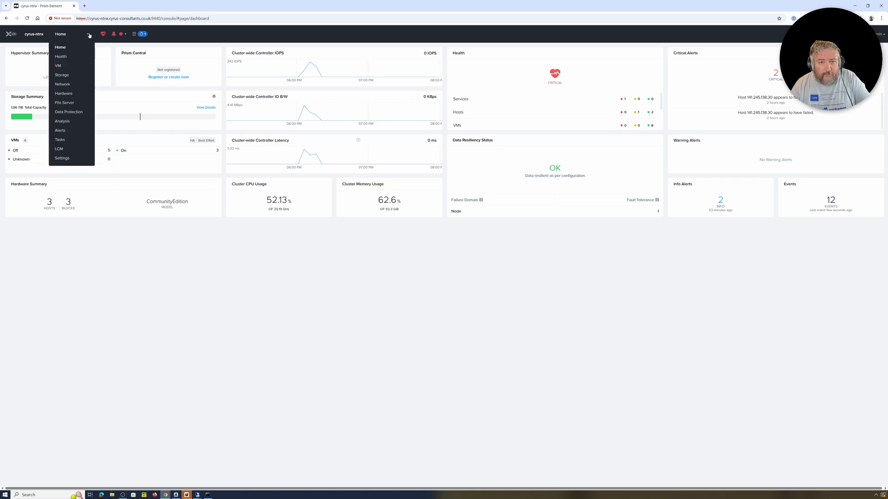
click(59, 66)
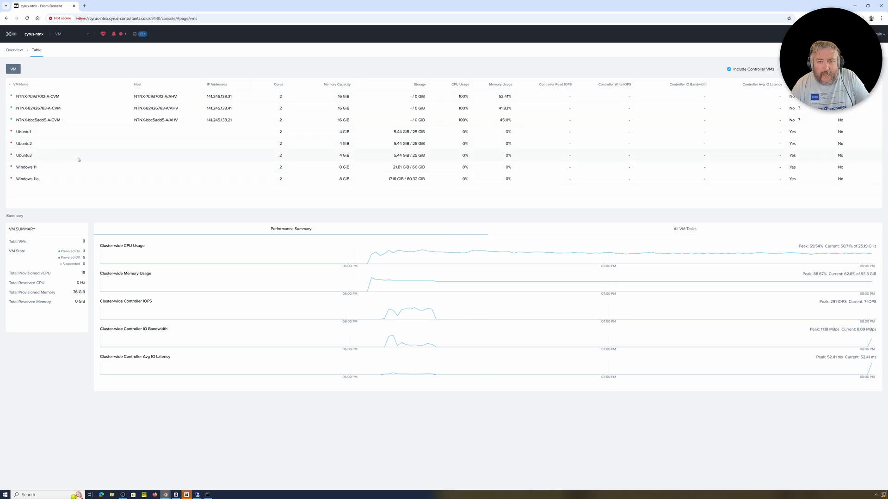
- Watch Prism's Recent Tasks until Veeam-Helper is created and powered on, then return to Veeam
click(144, 35)
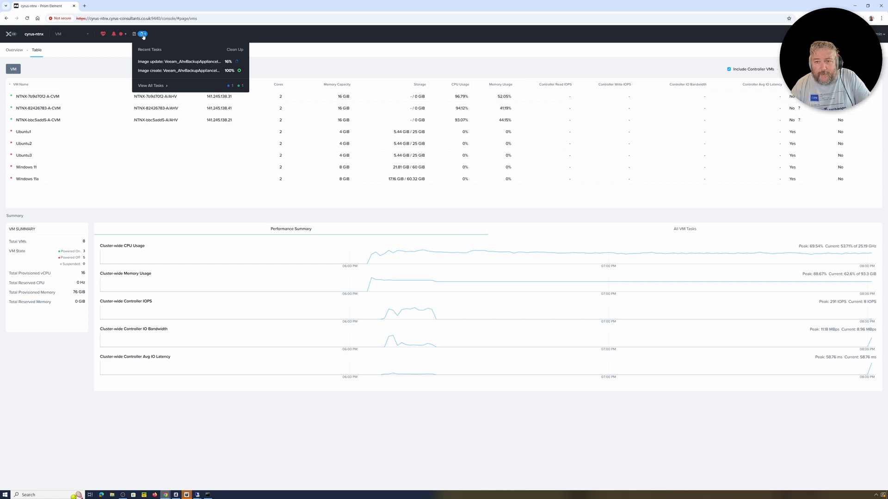
mouse_move(198, 495)
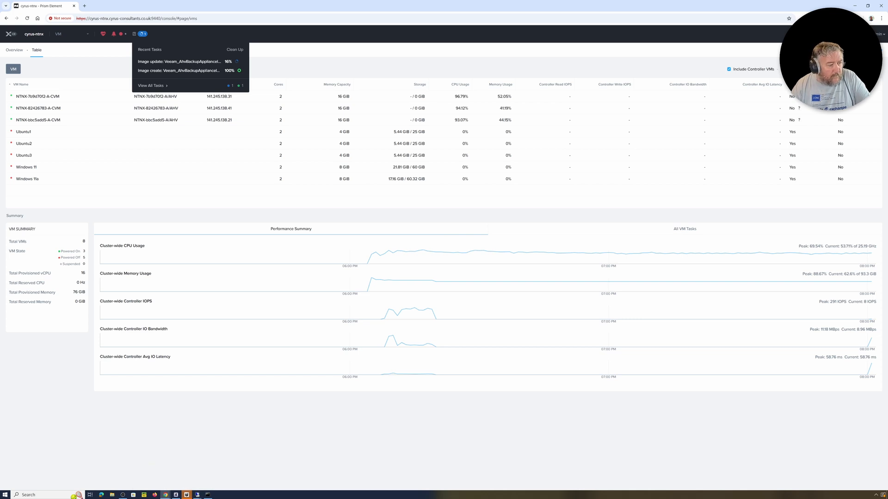
key(alt+Tab)
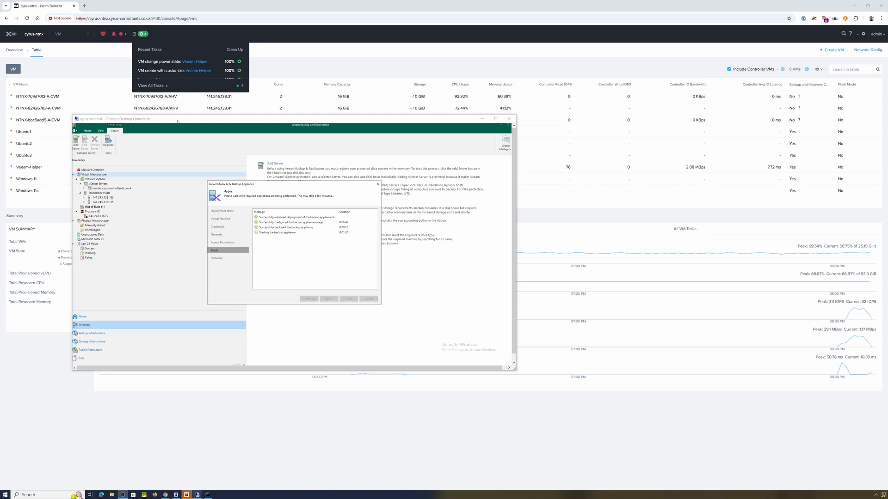
- Move the Remote Desktop window aside while every Apply step of the appliance deployment succeeds
drag(178, 122, 116, 180)
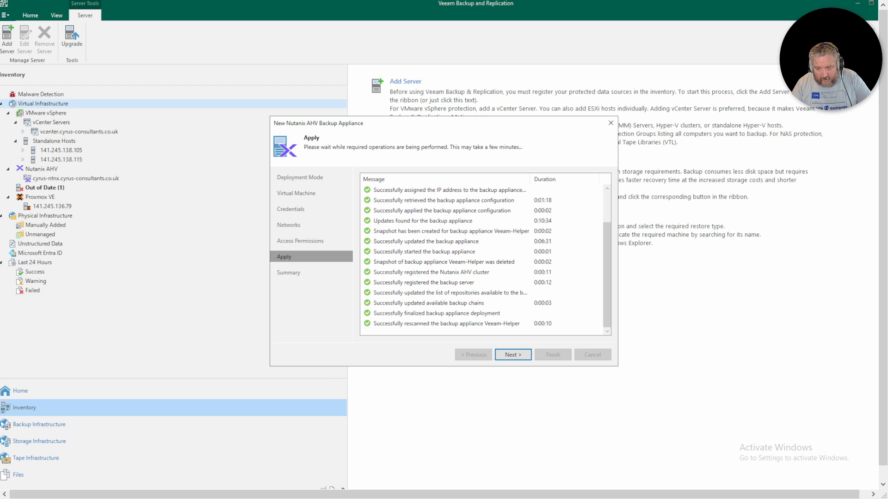
- Finish the appliance wizard and select cyrus-ntnx.cyrus-consultants.co.uk under Nutanix AHV in Inventory
click(513, 355)
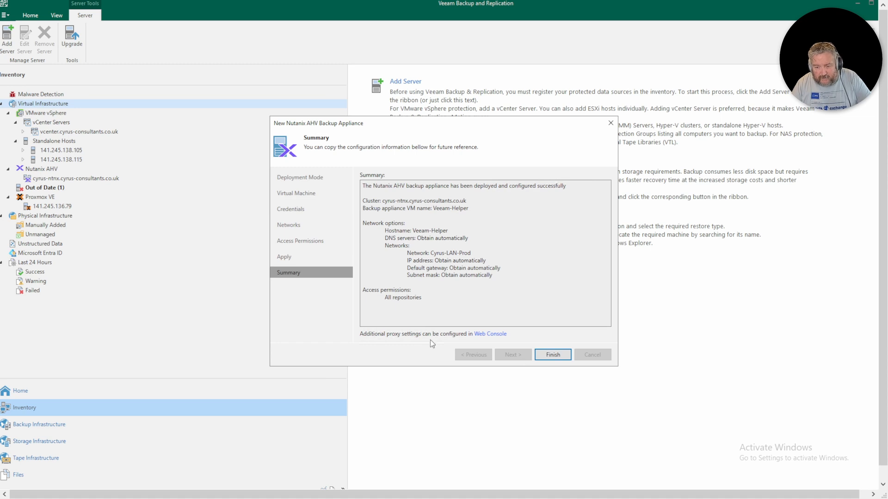
click(557, 355)
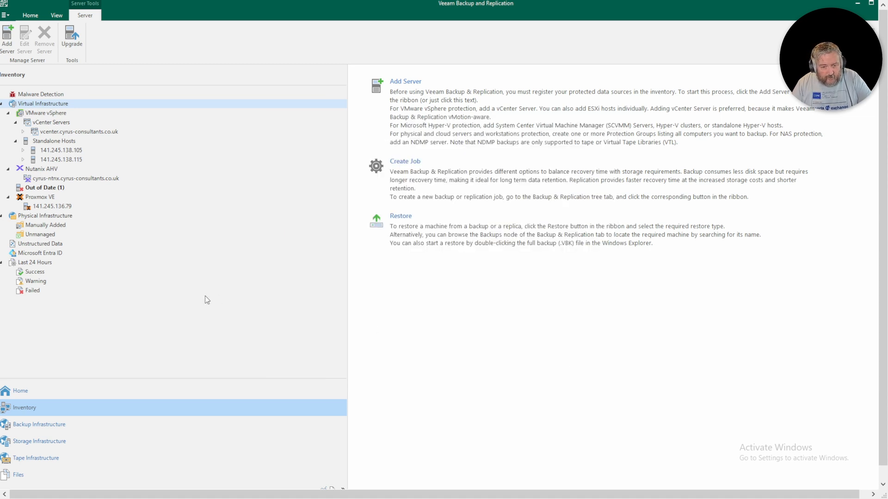
click(45, 180)
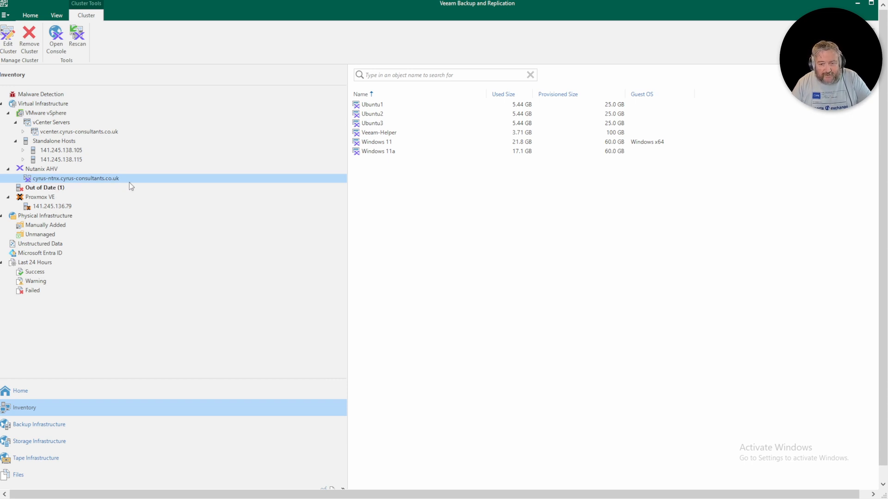
- Browse the cluster's VM list from Ubuntu1 down to Windows 11a
click(376, 111)
click(377, 115)
click(379, 125)
click(379, 134)
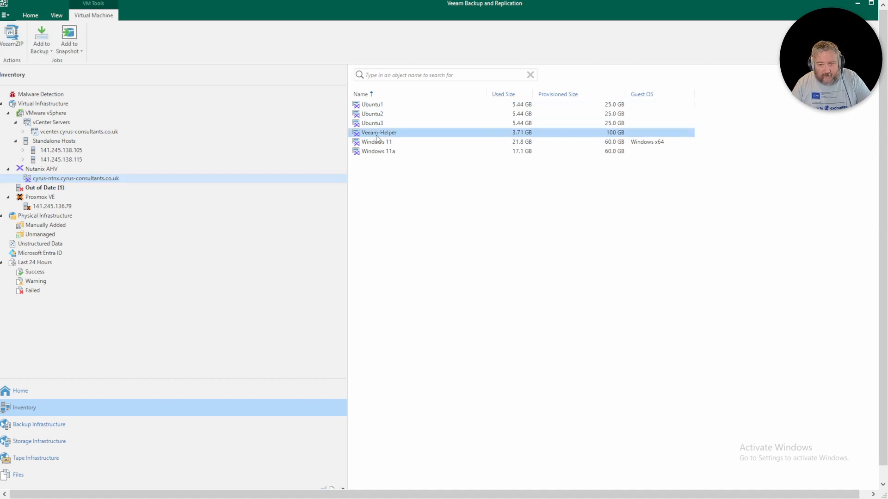
click(377, 144)
click(379, 153)
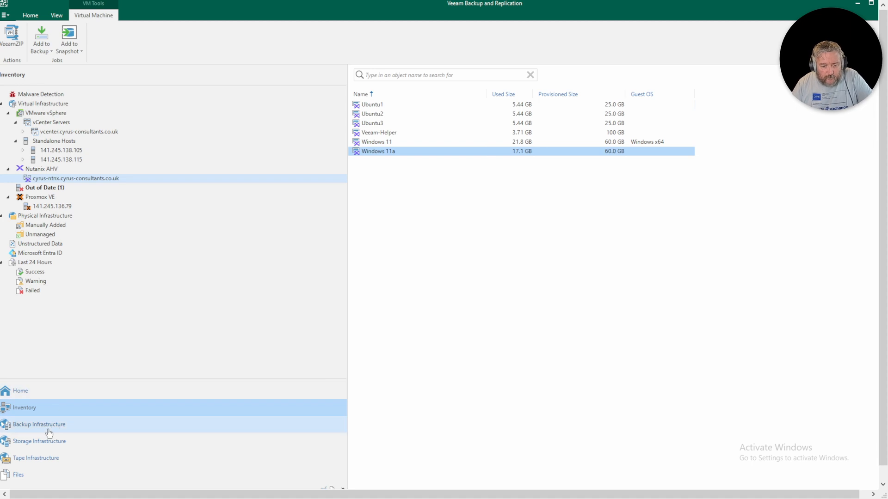
- Select apistogramma-pi-hole, danio_2022_restored, rasbora_2022_restored1 and hoplo-pi-hole backups and open their restore menu
click(28, 395)
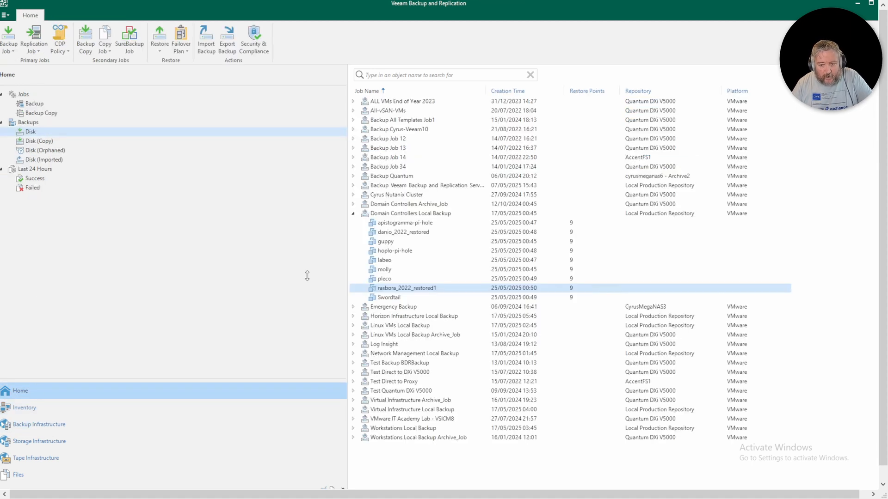
click(417, 224)
ctrl+click(415, 235)
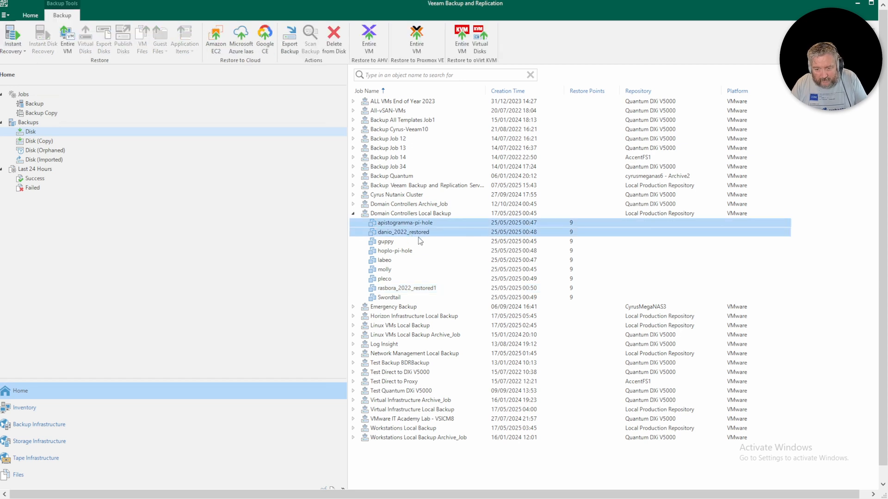
ctrl+click(406, 288)
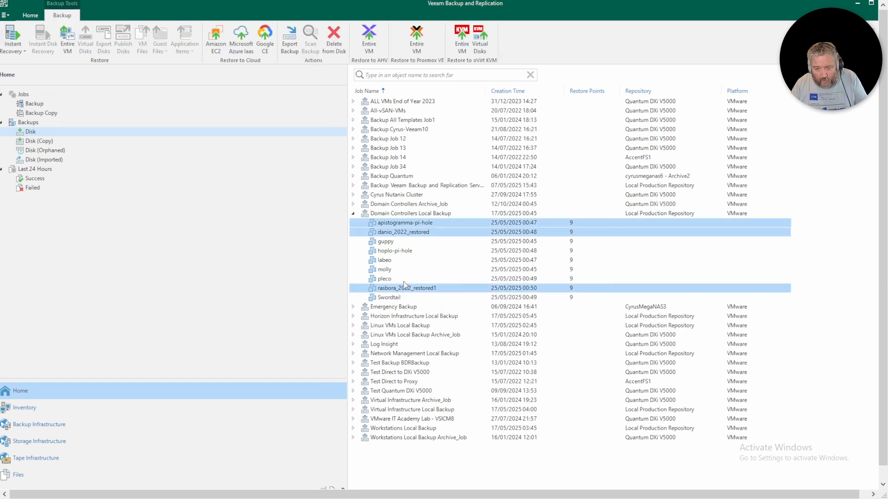
ctrl+click(398, 253)
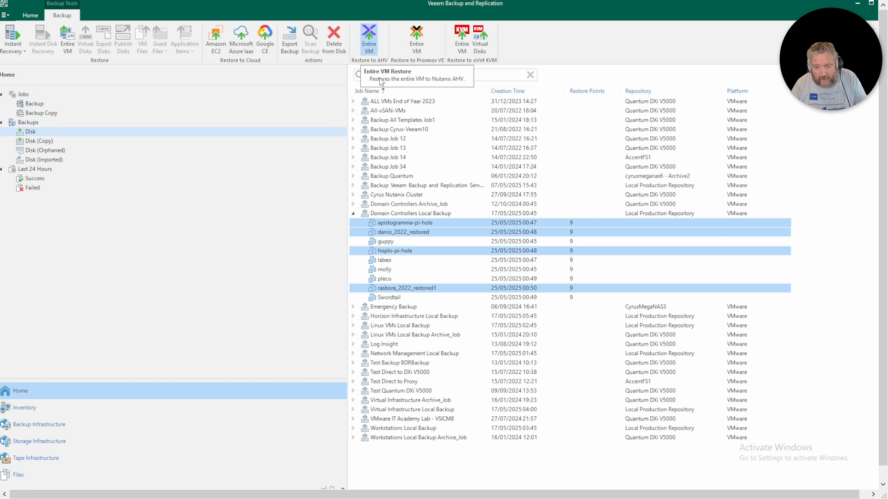
right_click(417, 223)
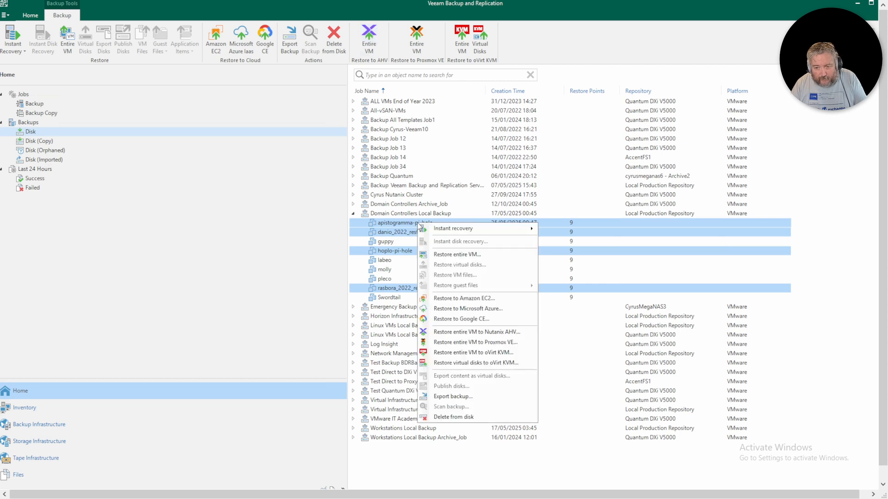
- Start Restore entire VM to Nutanix AHV, keeping default restore mode, cluster and storage containers
click(467, 333)
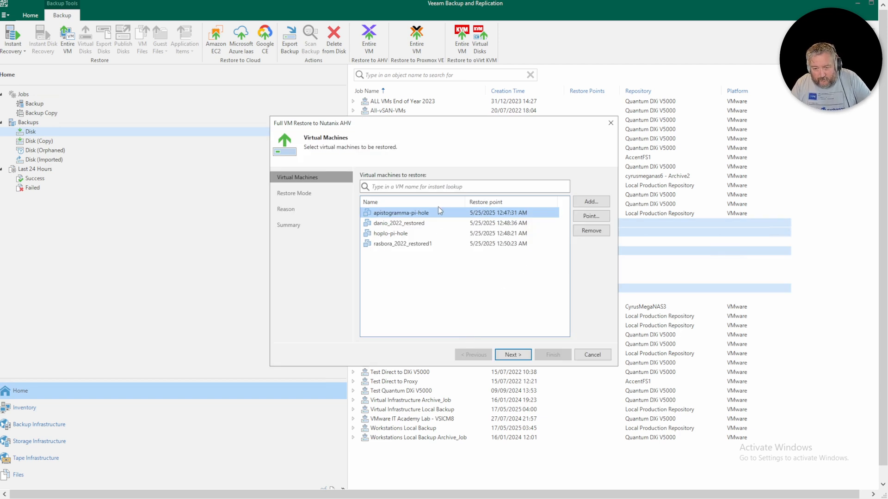
click(518, 356)
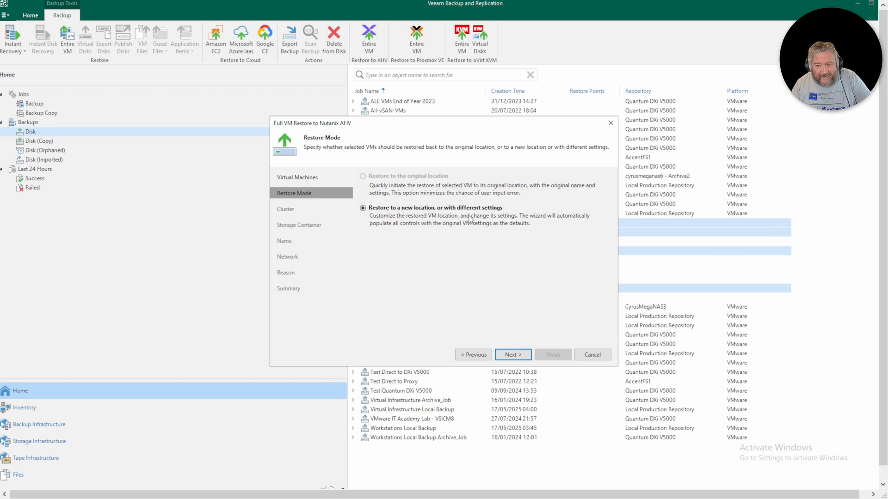
click(517, 359)
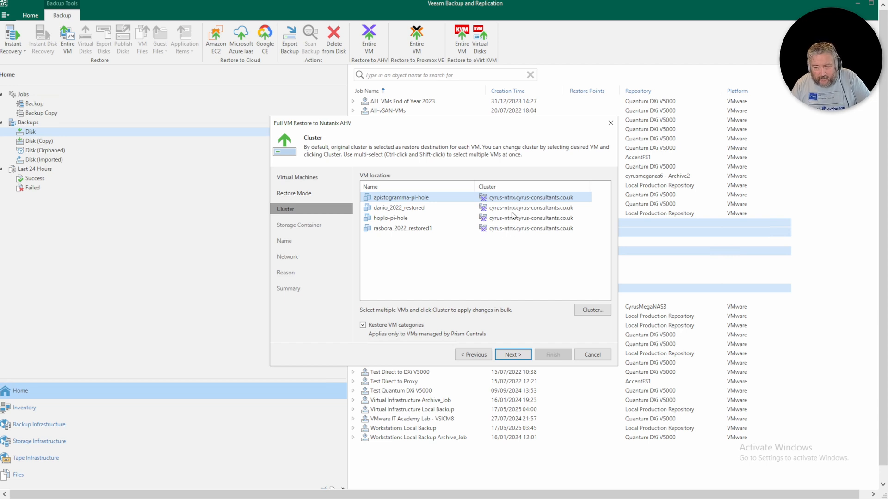
click(516, 359)
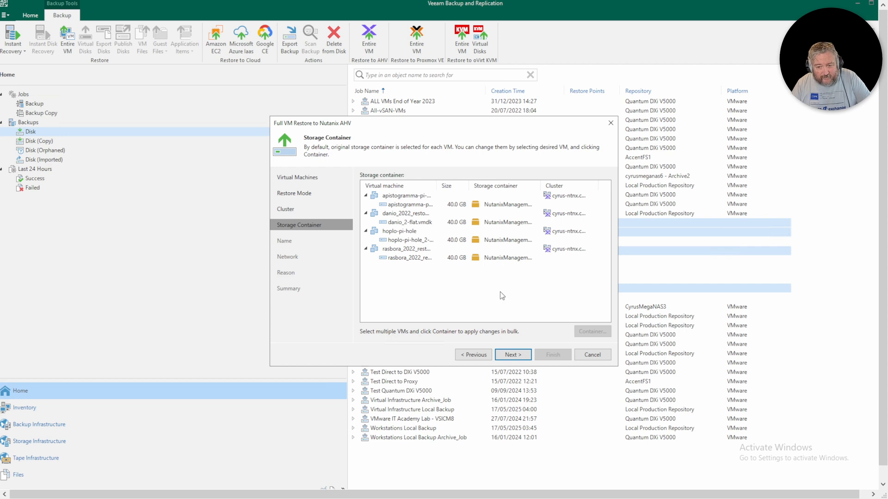
click(513, 355)
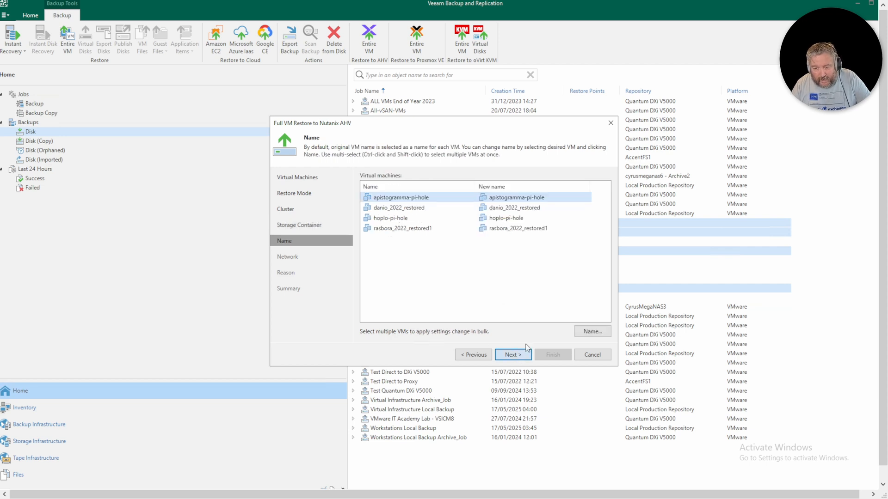
- Rename apistogramma-pi-hole to apistogramma and danio_2022_restored to danio
click(535, 197)
click(551, 196)
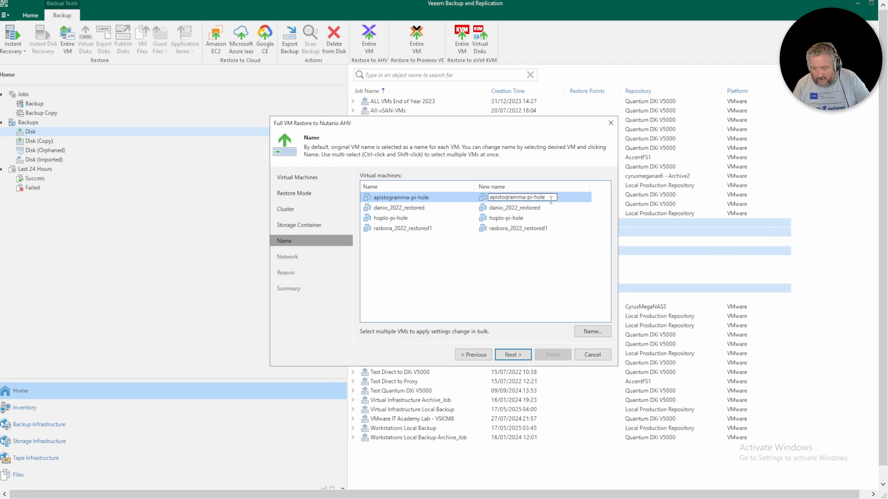
key(BackSpace)
key(BackSpace)
key(BackSpace)
key(BackSpace)
key(BackSpace)
key(BackSpace)
key(BackSpace)
key(BackSpace)
key(BackSpace)
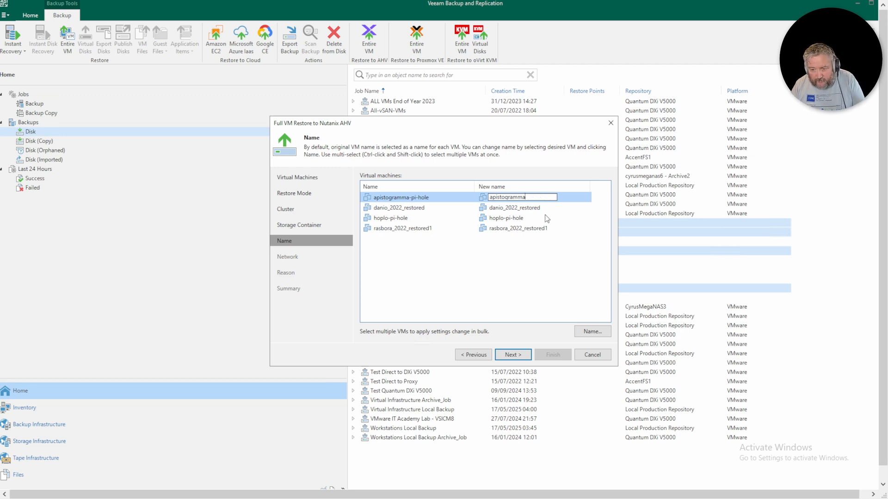
click(534, 209)
click(522, 210)
click(550, 209)
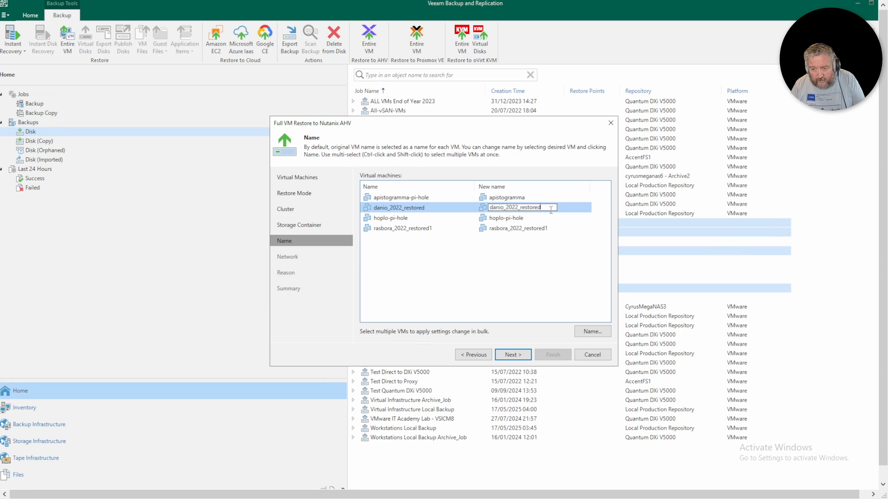
key(BackSpace)
key(BackSpace)
key(BackSpace)
key(BackSpace)
key(BackSpace)
key(BackSpace)
key(BackSpace)
key(BackSpace)
key(BackSpace)
key(BackSpace)
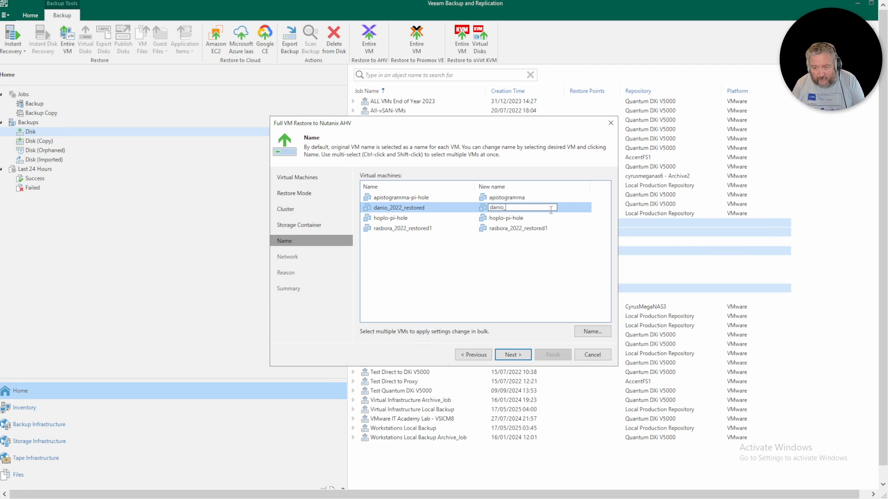
key(BackSpace)
text(2022)
key(BackSpace)
key(BackSpace)
key(BackSpace)
key(BackSpace)
key(Return)
- Rename hoplo-pi-hole to hoplo and rasbora_2022_restored1 to rasbora, then continue
click(530, 218)
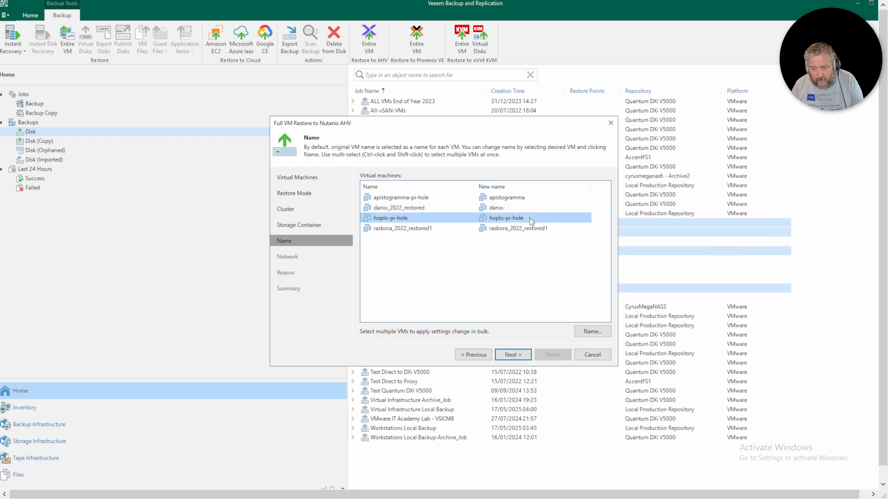
click(532, 217)
click(536, 218)
key(BackSpace)
key(BackSpace)
key(BackSpace)
key(BackSpace)
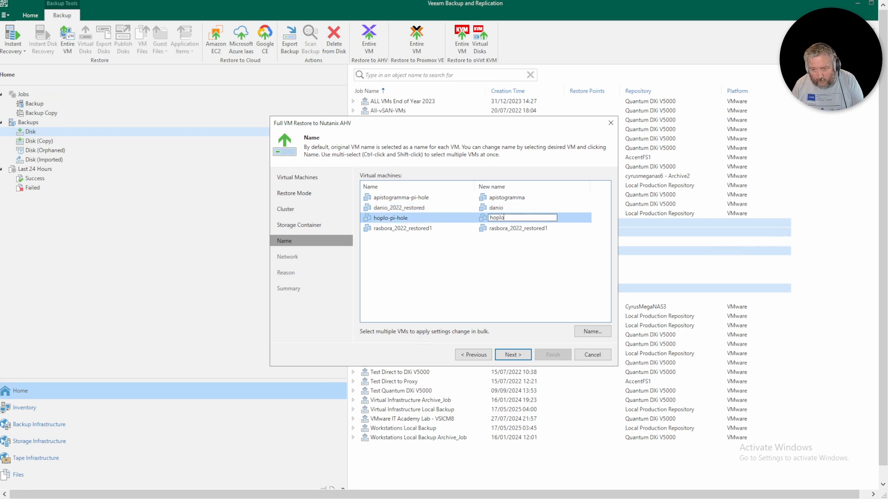
key(Return)
click(535, 228)
click(549, 229)
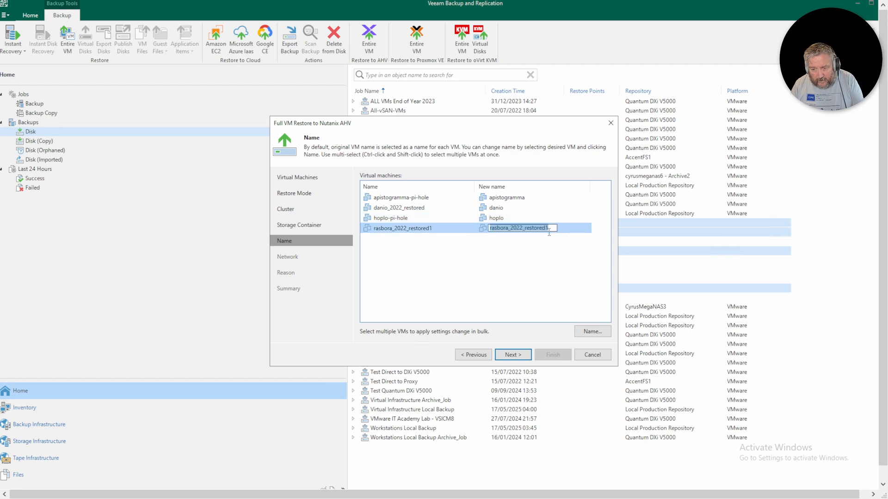
click(552, 229)
key(BackSpace)
key(BackSpace)
key(BackSpace)
key(BackSpace)
key(BackSpace)
key(BackSpace)
key(BackSpace)
key(BackSpace)
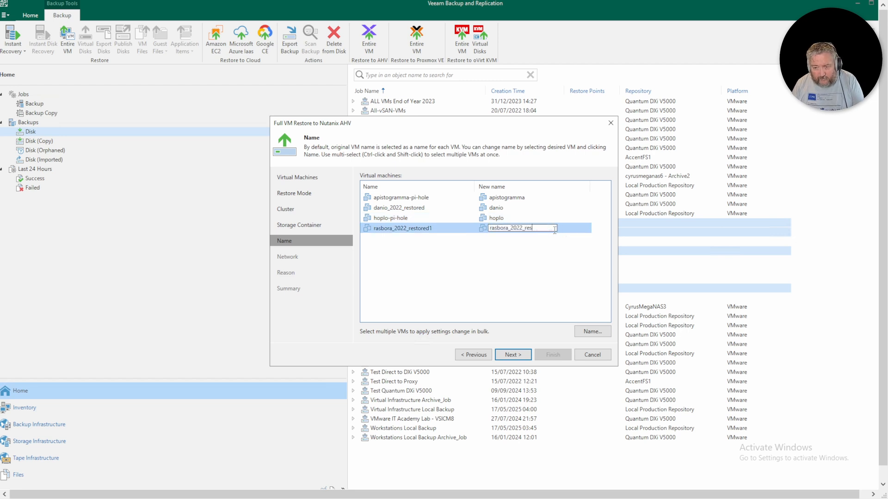
key(BackSpace)
key(BackSpace)
key(BackSpace)
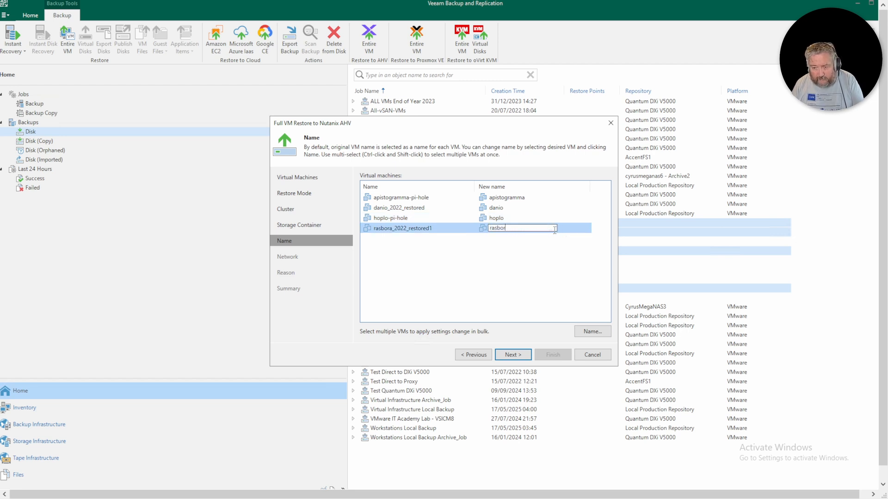
text(a)
key(Return)
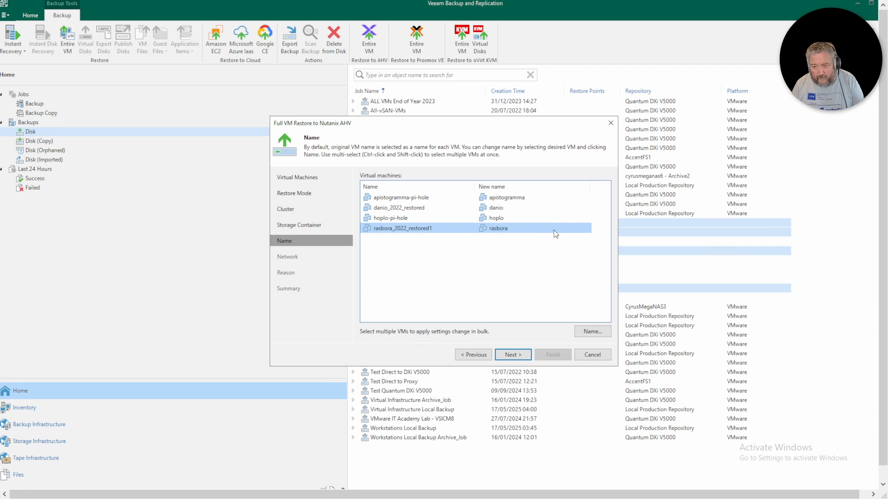
click(528, 357)
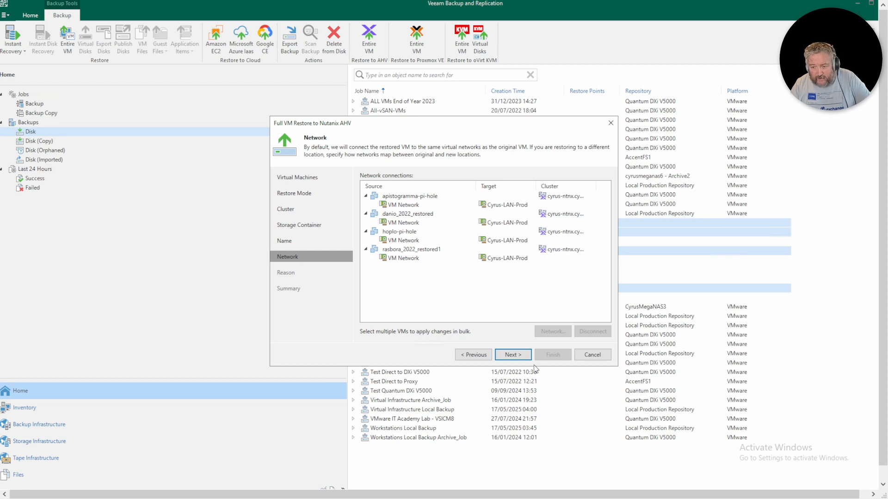
- Give restore reason 'First Test Restore', disable power-on after restoring, and launch the restore
click(520, 357)
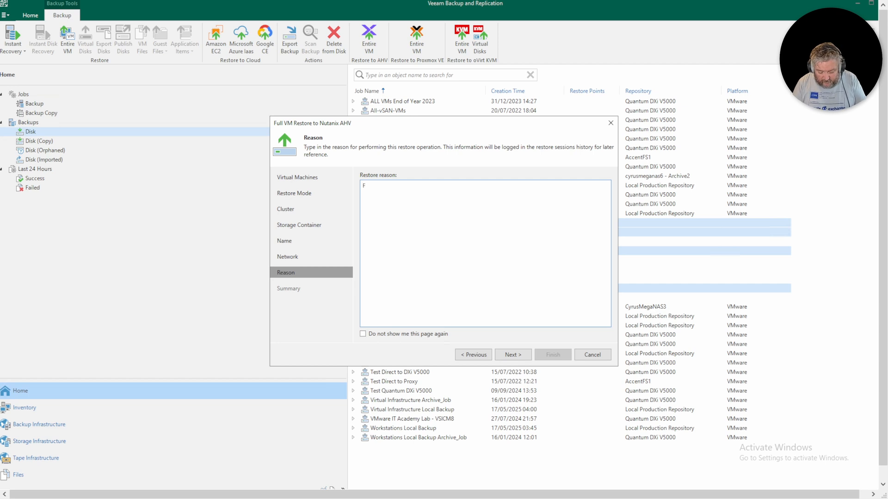
text(First T)
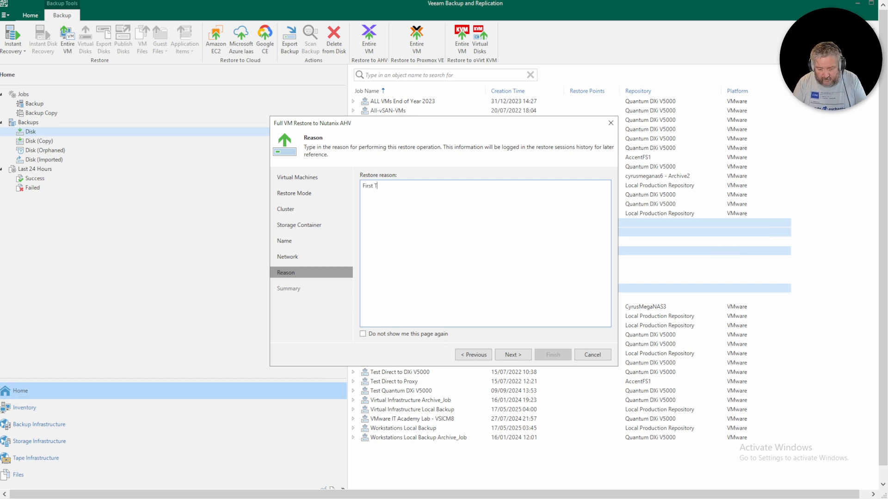
text(est Restore to Nutanix)
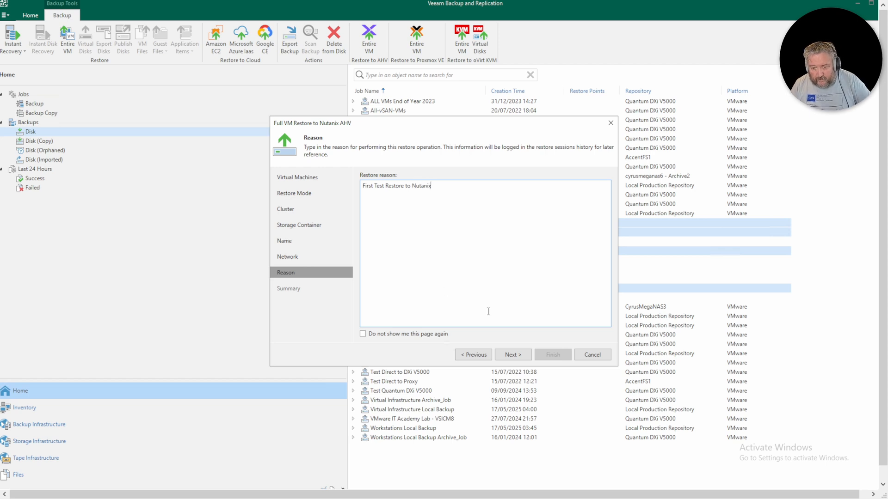
click(513, 354)
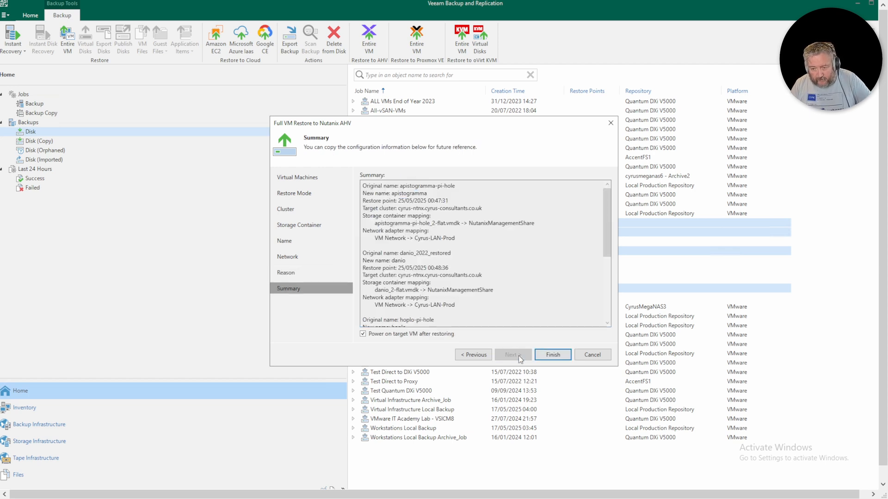
click(385, 335)
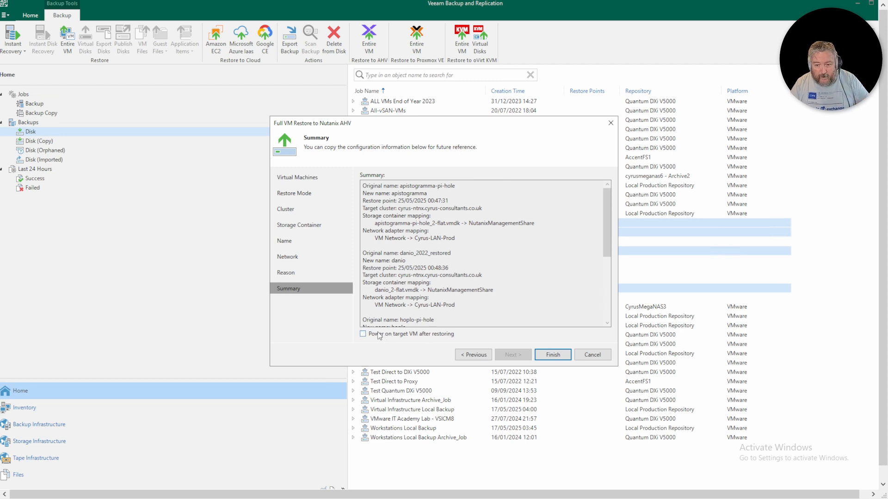
click(554, 356)
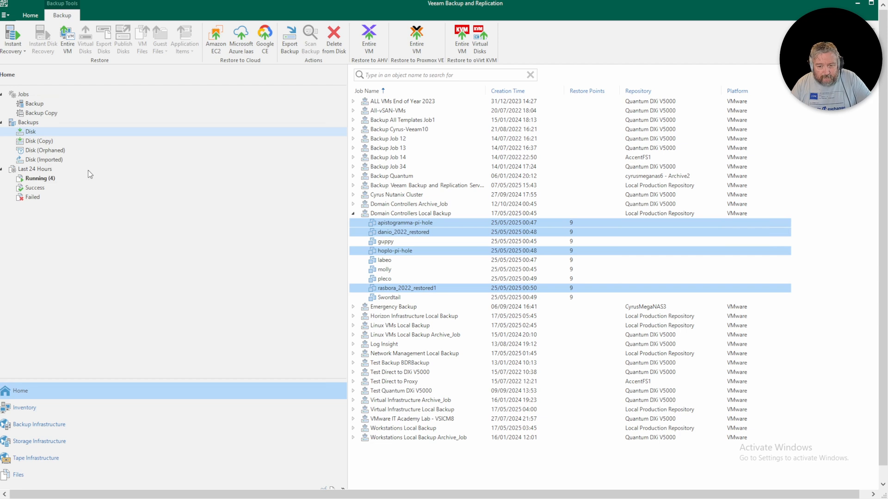
- View the Running restore sessions, then the Failed ones from the last 24 hours
click(44, 179)
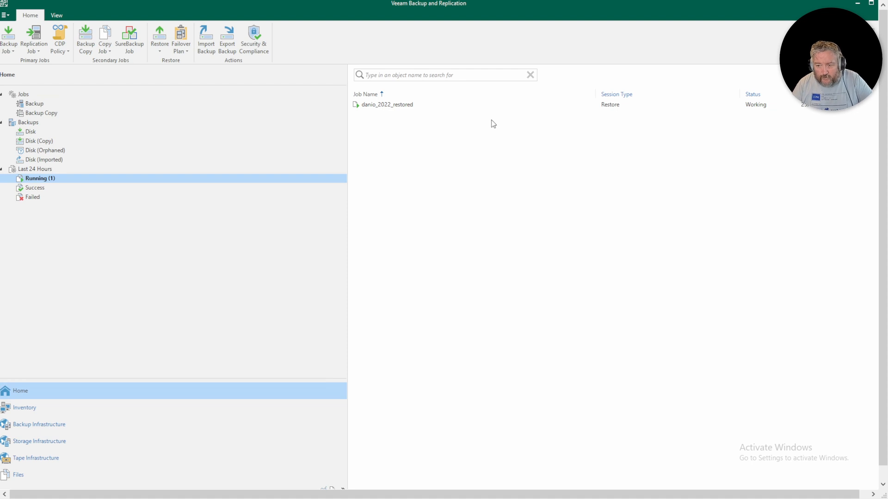
click(33, 199)
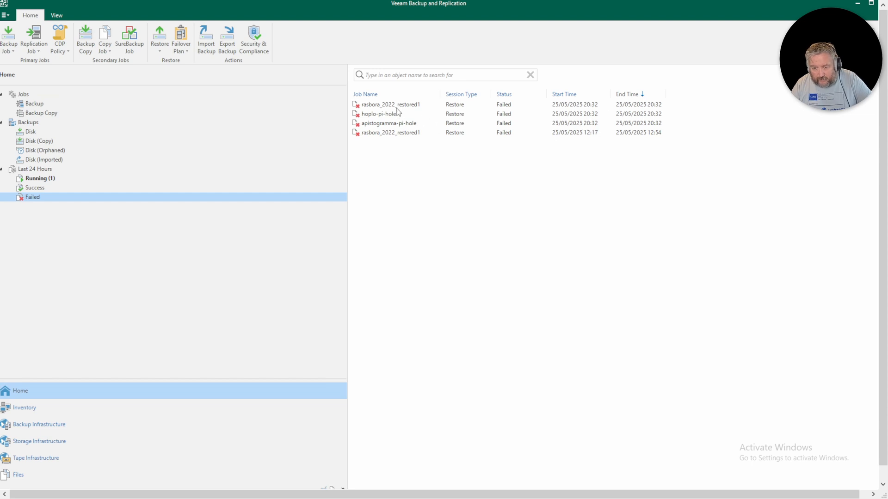
- Open the running danio_2022_restored session and review its Parameters, Reason and Log tabs
click(41, 181)
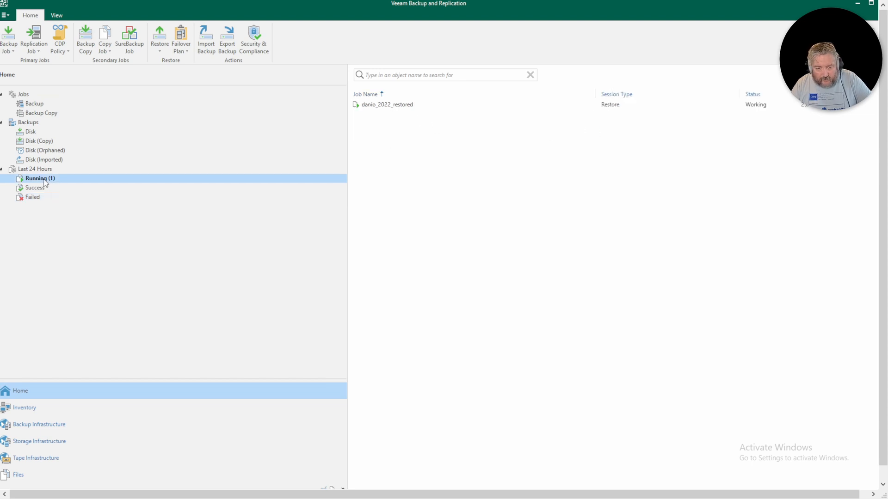
double_click(403, 106)
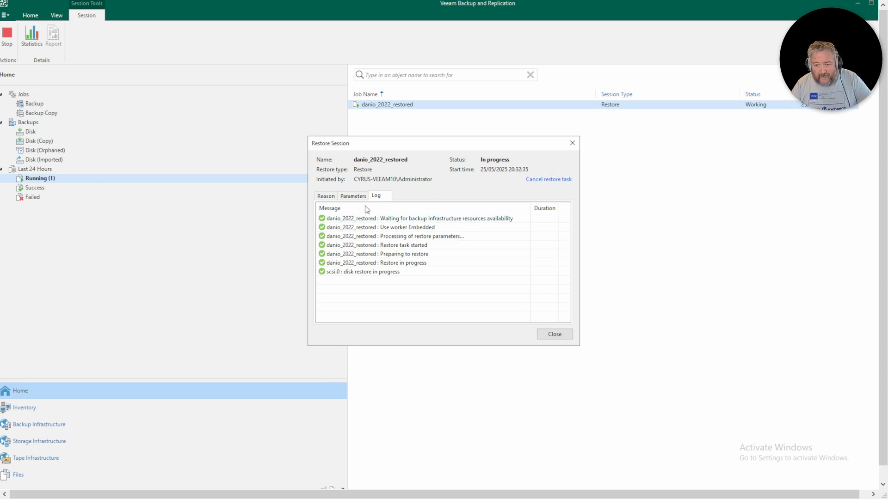
click(353, 196)
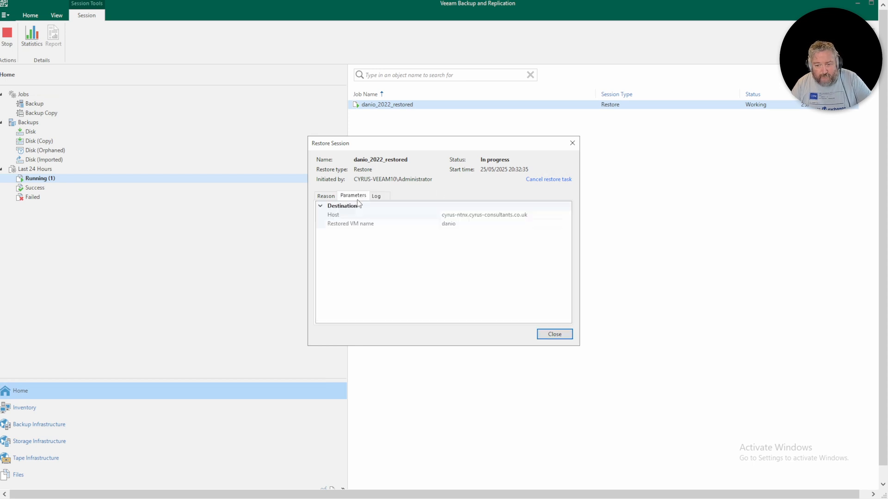
click(325, 197)
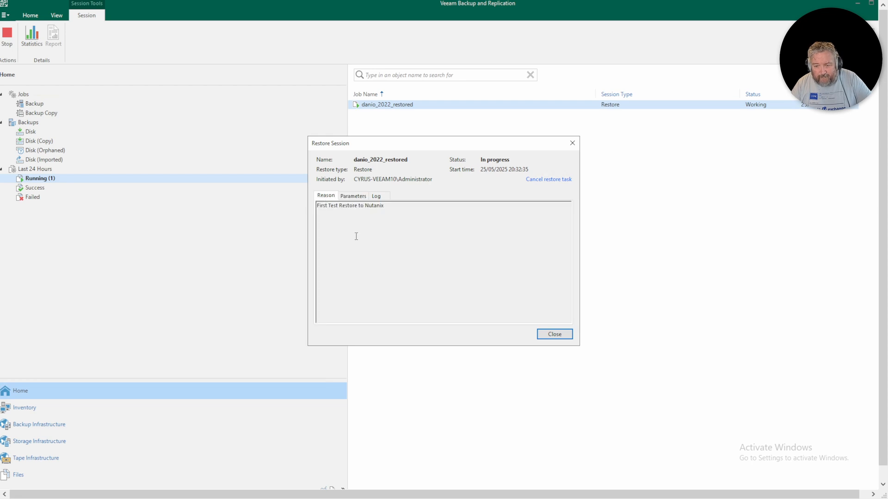
click(376, 196)
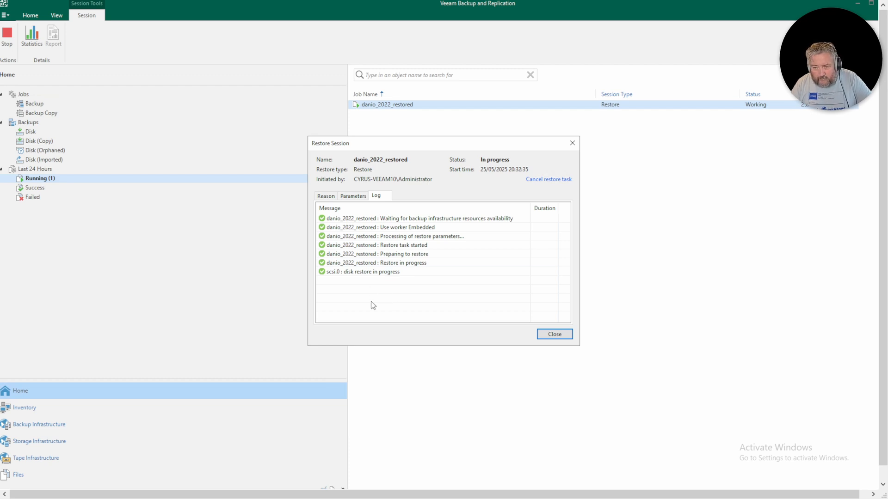
click(345, 198)
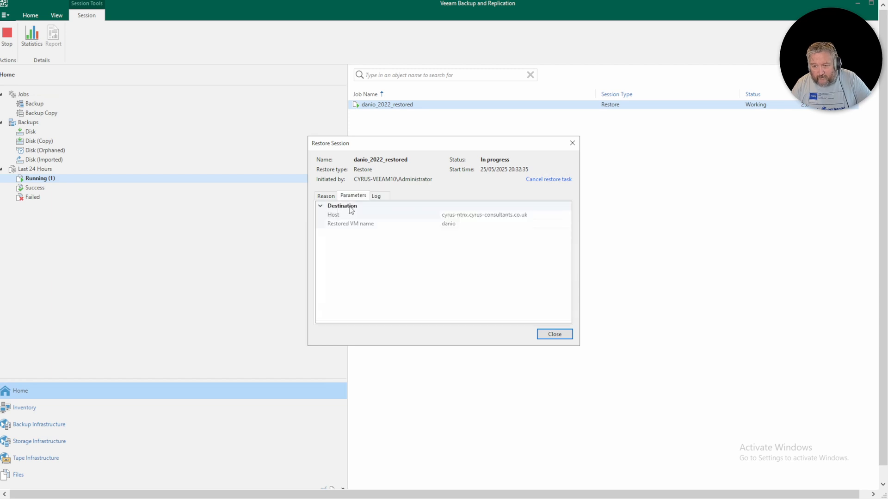
click(377, 195)
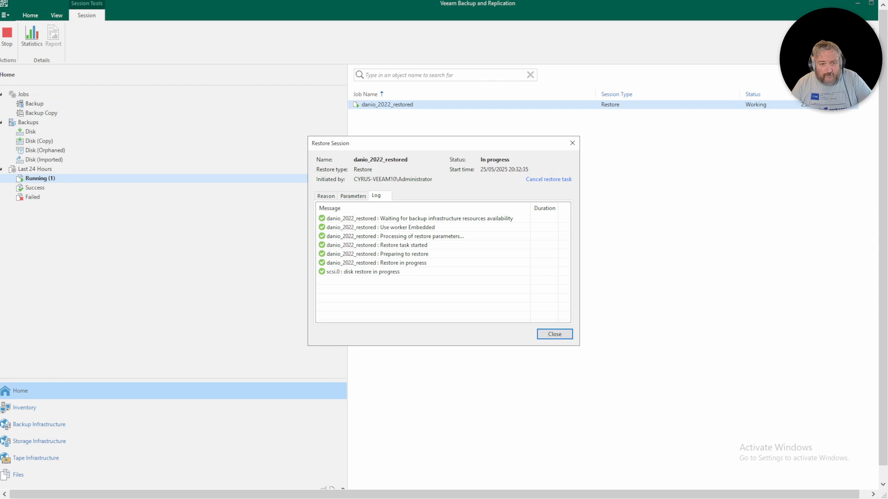
- Read rasbora_2022_restored1's failed-session log, widening the Message column to show the CR/LF error
click(551, 337)
click(32, 198)
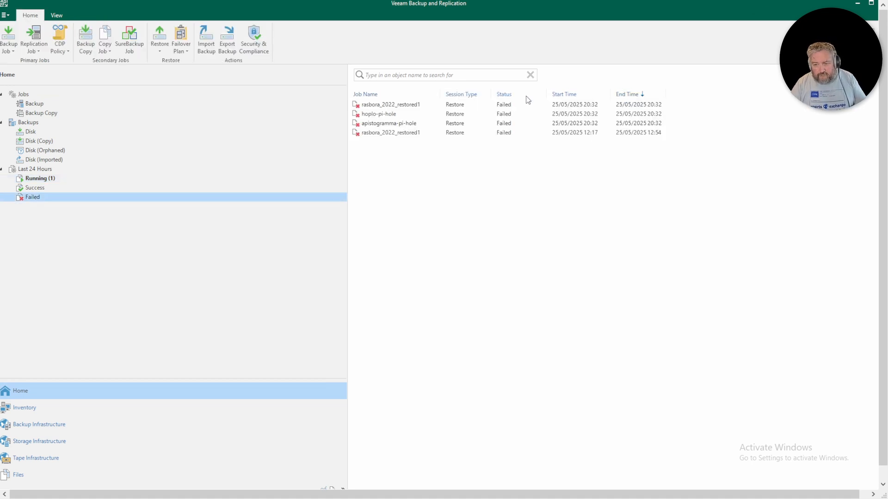
double_click(407, 106)
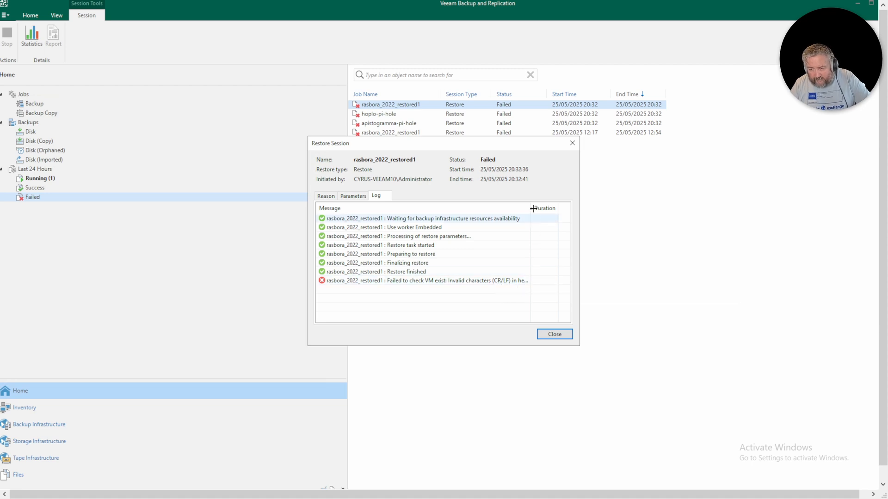
drag(531, 207, 547, 225)
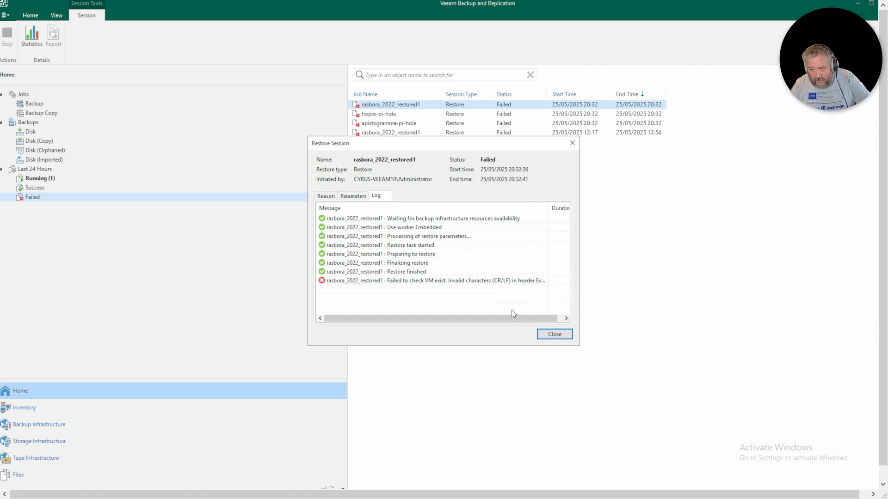
drag(513, 315, 832, 296)
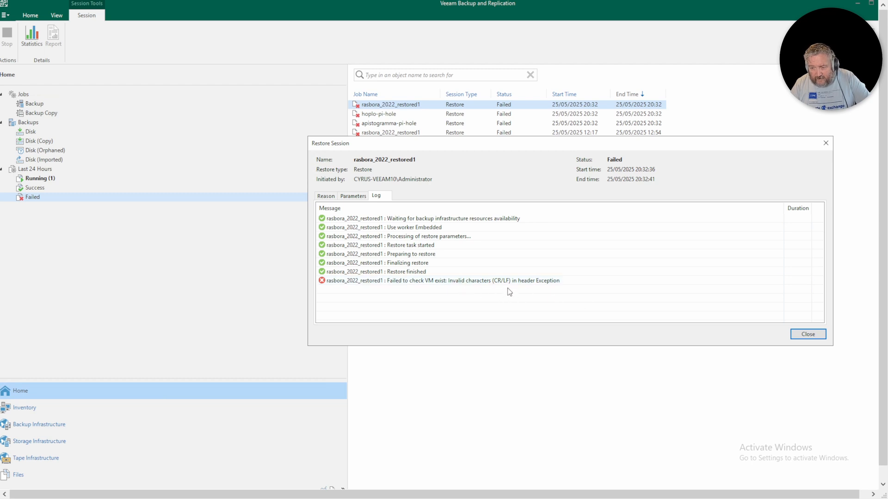
click(808, 334)
- Check the hoplo-pi-hole and apistogramma-pi-hole failed-session logs for the same error
double_click(386, 115)
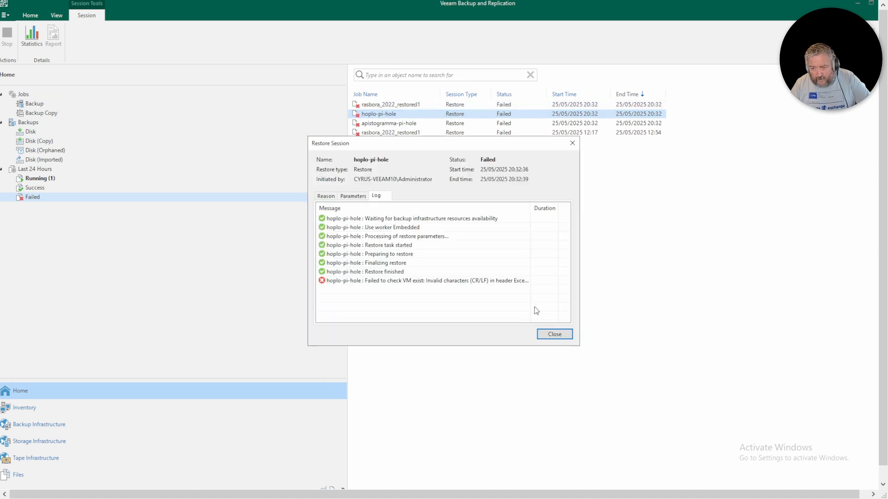
click(555, 334)
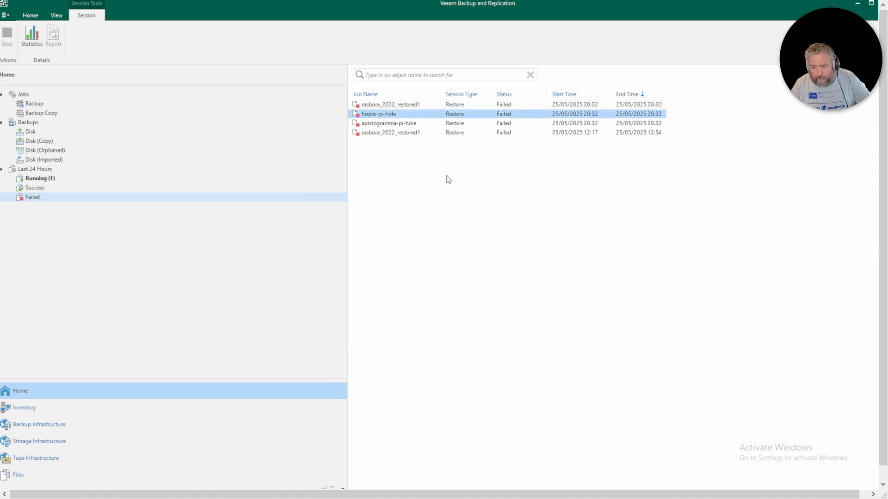
double_click(406, 123)
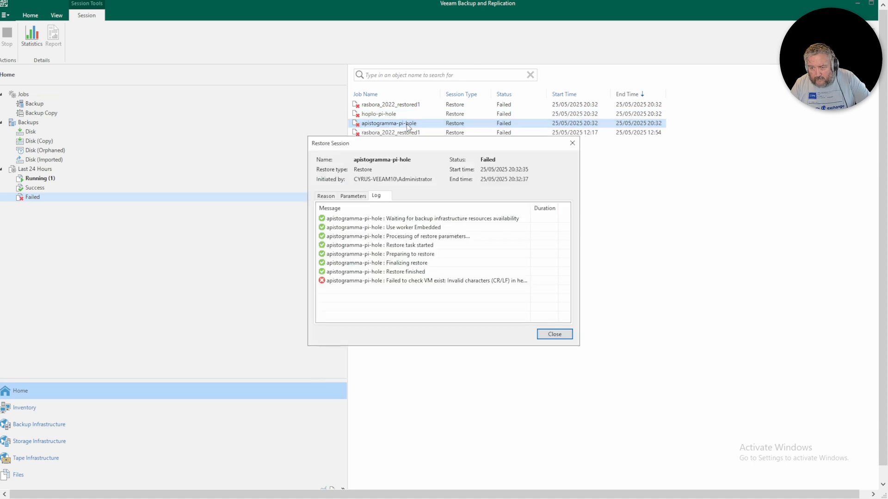
click(554, 333)
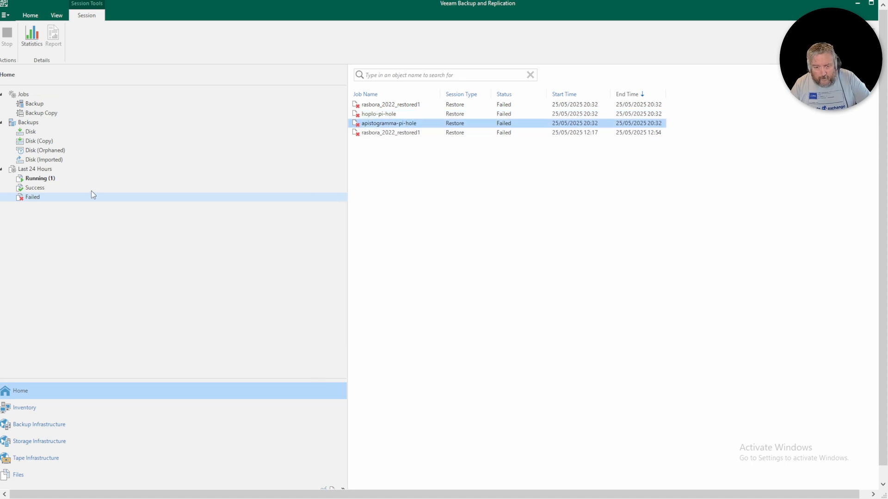
- Reopen the running danio_2022_restored restore session log and widen its details to read the full error
click(45, 180)
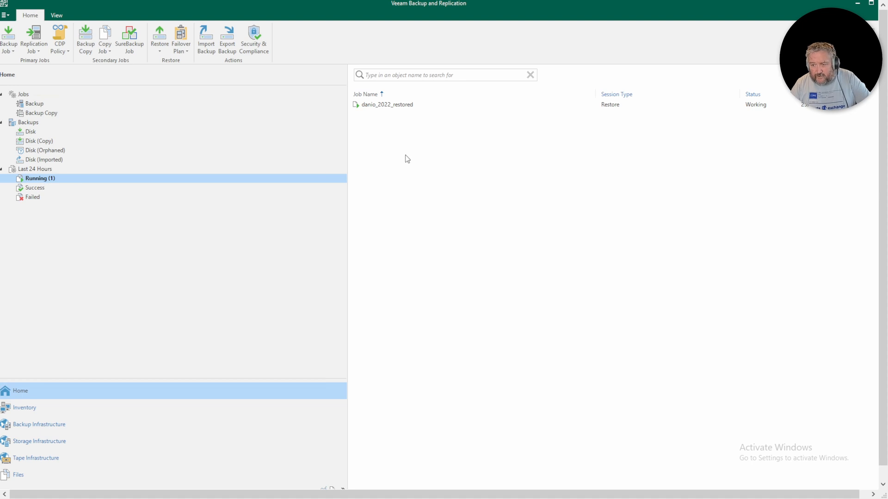
click(374, 106)
double_click(374, 105)
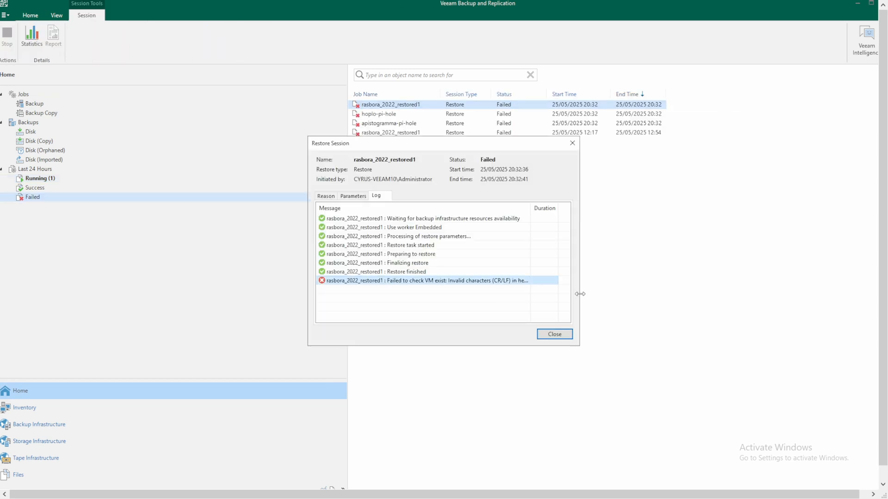
drag(580, 293, 812, 293)
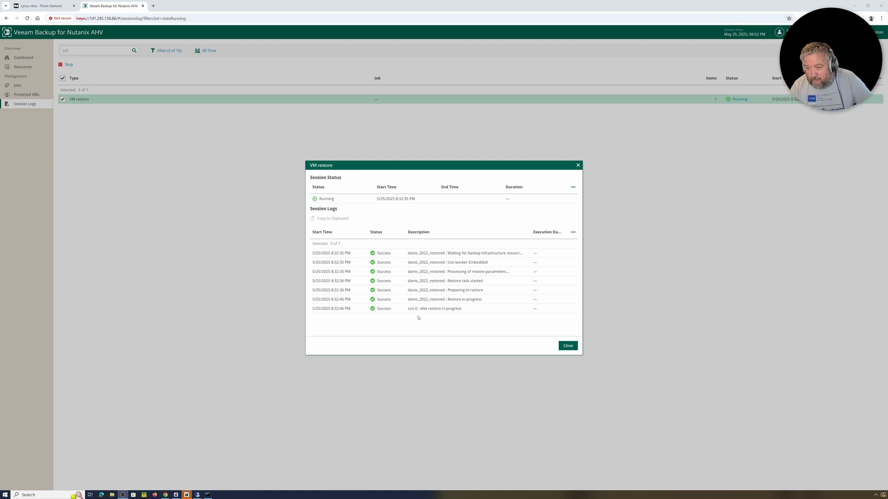
- Check the dashboard's Errors sessions, then reopen the running danio_2022_restored restore's details from the Running list
click(567, 346)
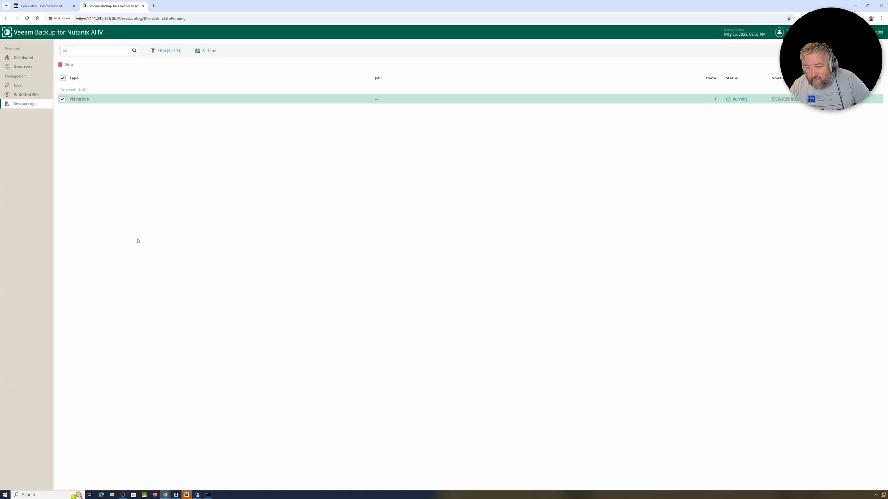
click(23, 58)
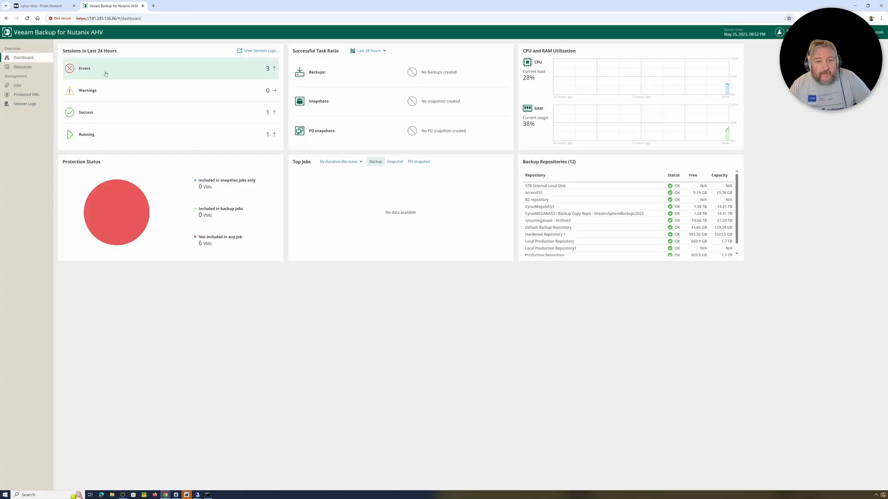
click(270, 70)
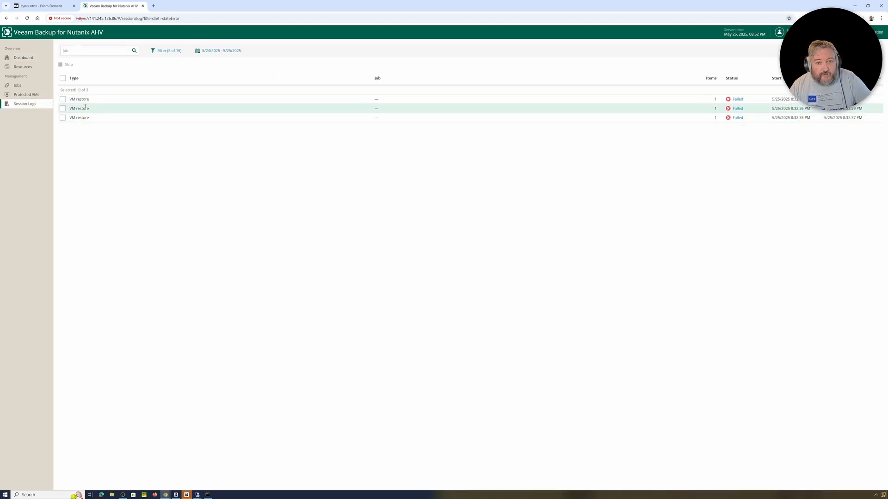
click(6, 19)
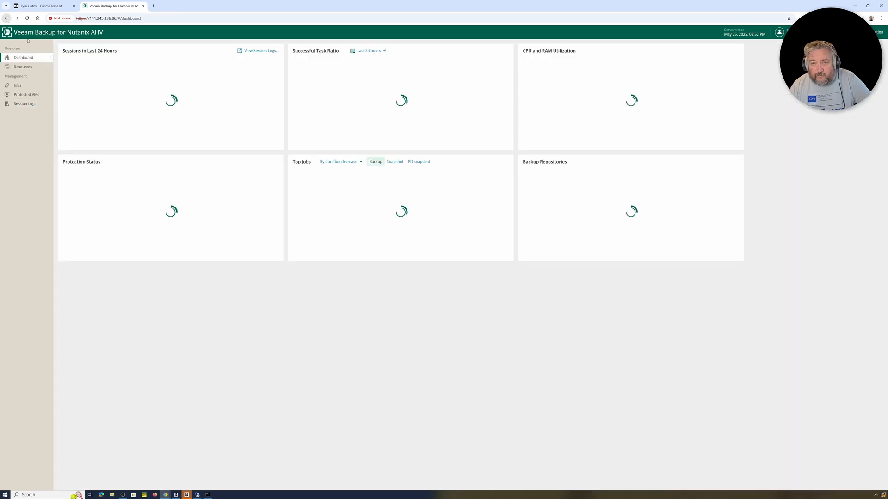
click(88, 137)
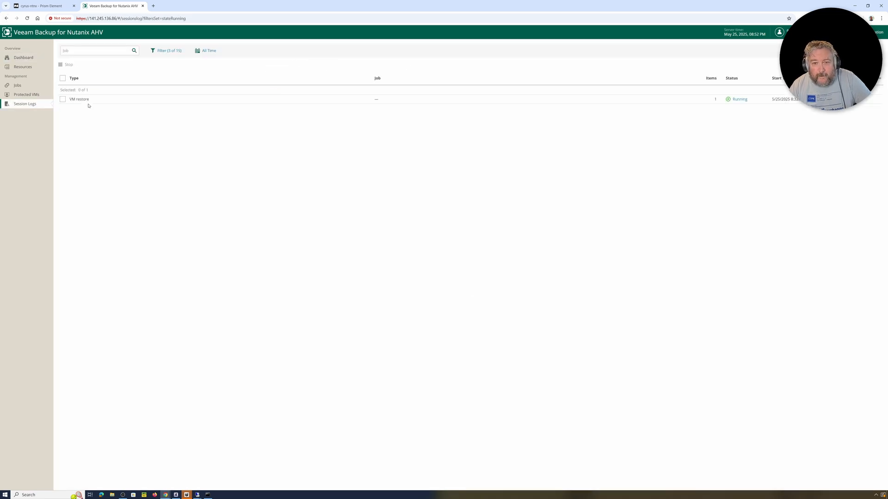
click(740, 99)
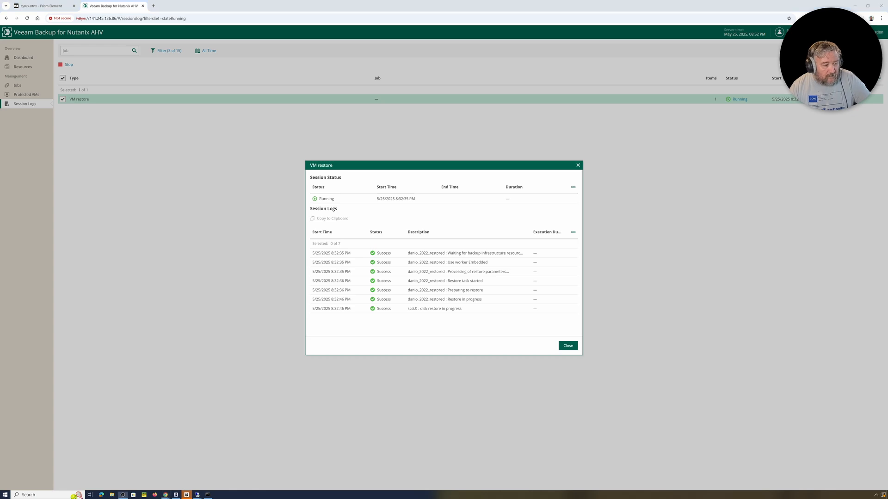
- Switch to the Backup & Replication window to compare its restore session
key(alt+Tab)
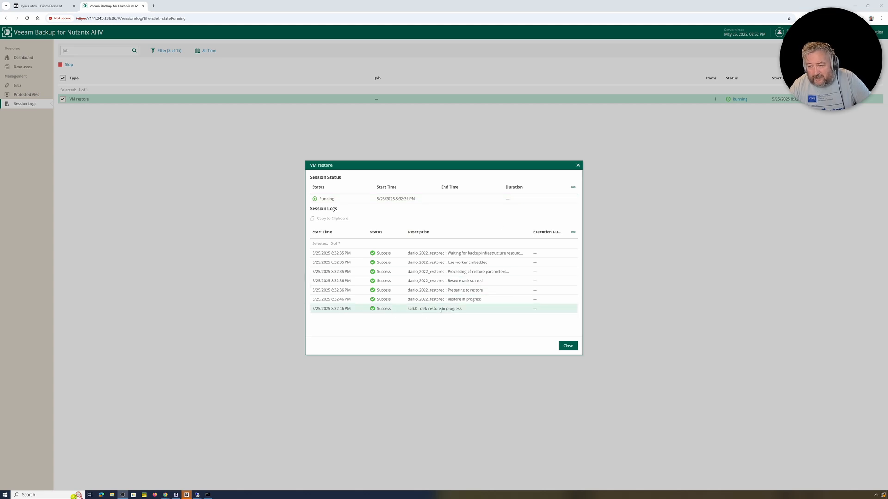
- Close the restore details and list the dashboard's Success sessions: one Backup repositories scan
click(568, 345)
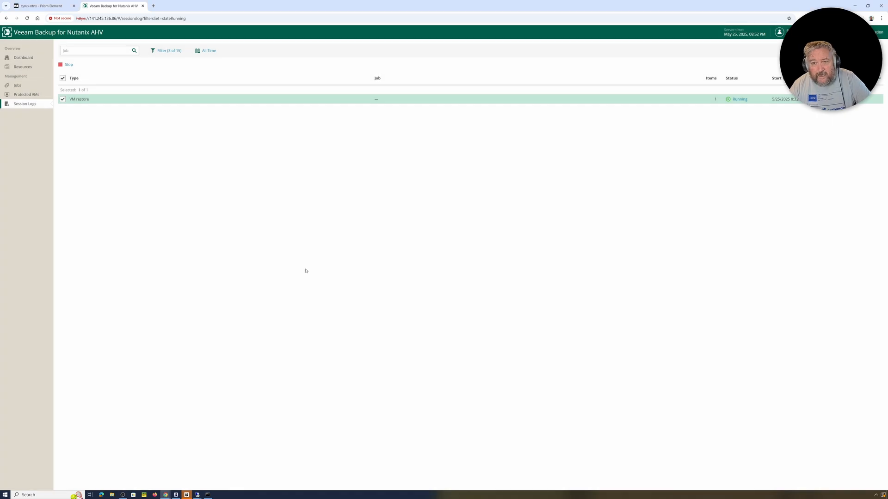
click(40, 61)
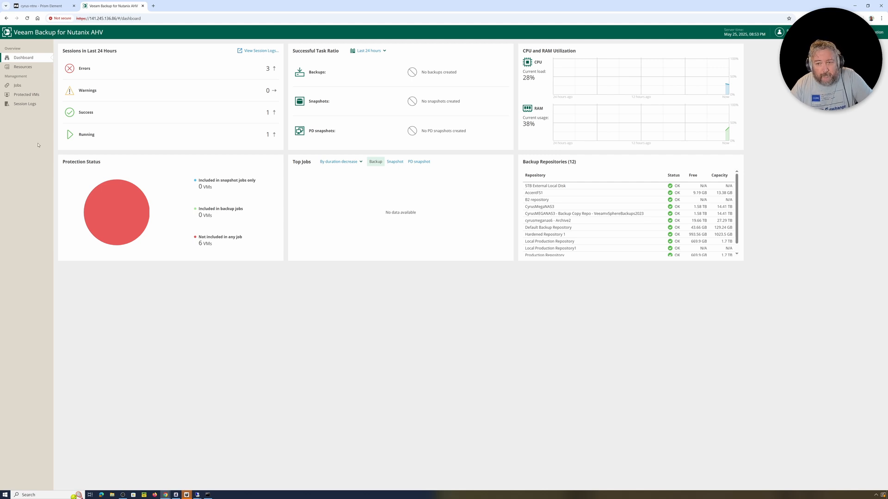
click(118, 117)
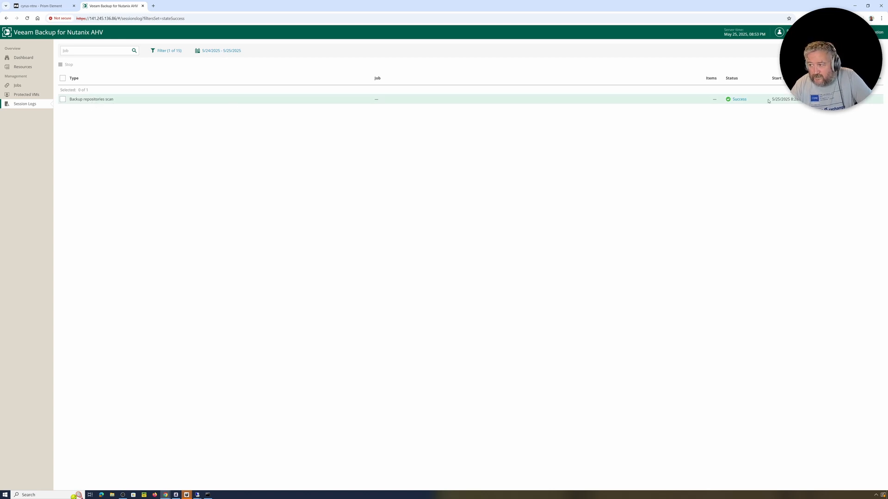
- Go through Jobs back to Session Logs and open the running danio_2022_restored restore's details
click(29, 87)
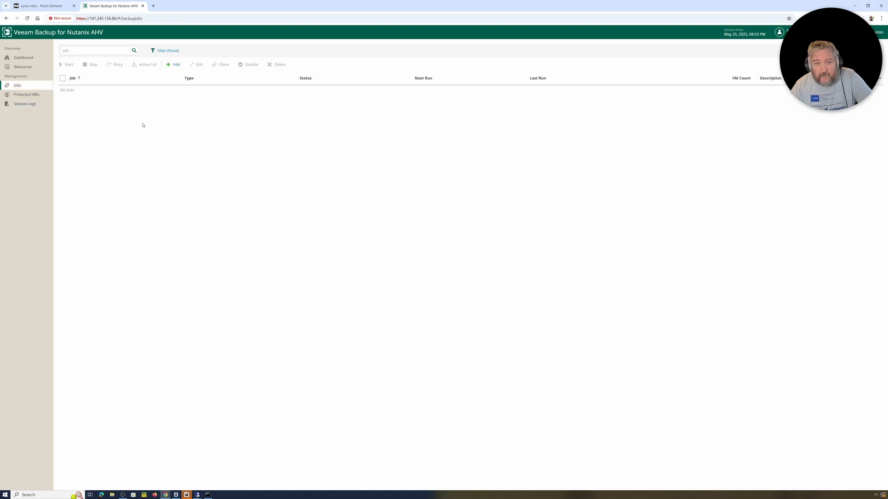
click(27, 104)
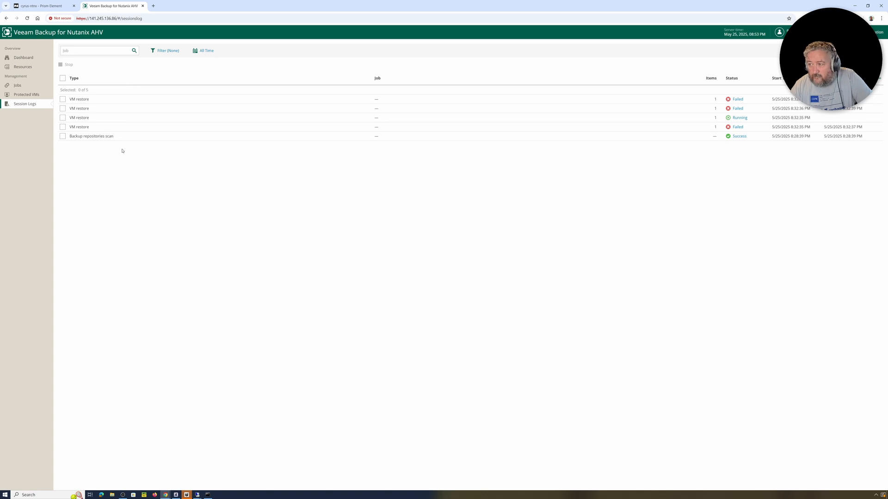
click(739, 118)
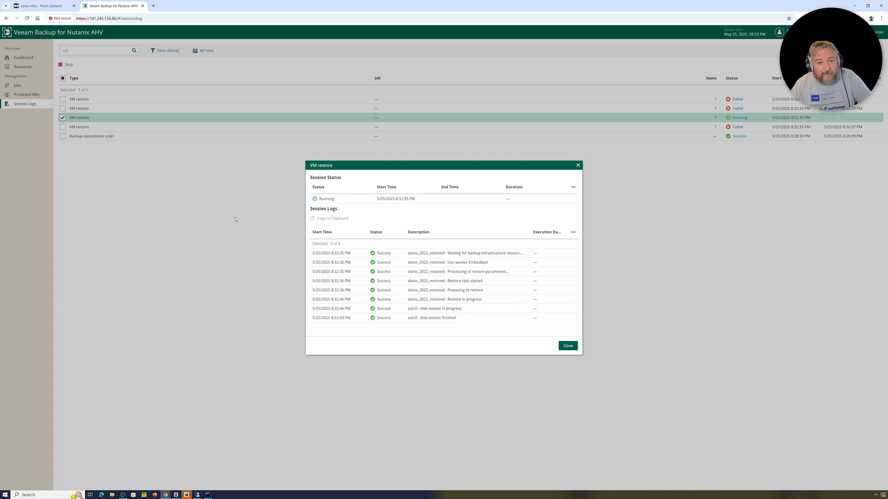
- Open the failed apistogramma-pi-hole restore session and select its error entry
click(568, 347)
click(737, 127)
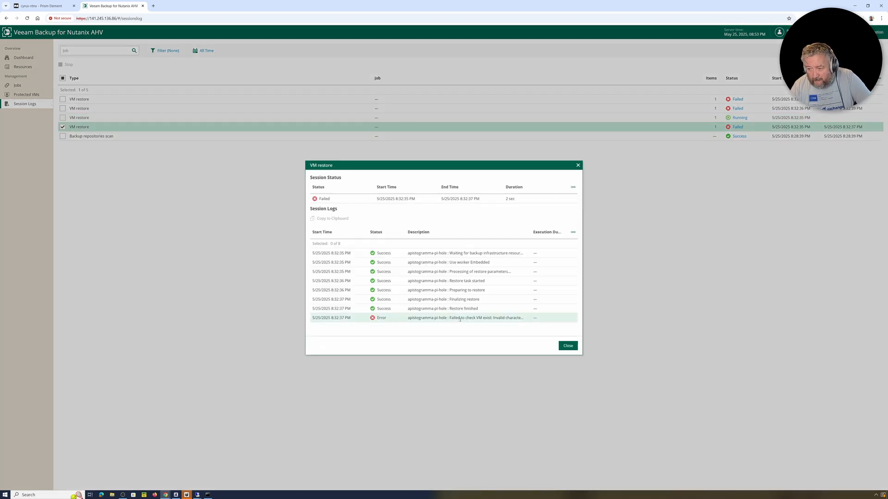
click(528, 320)
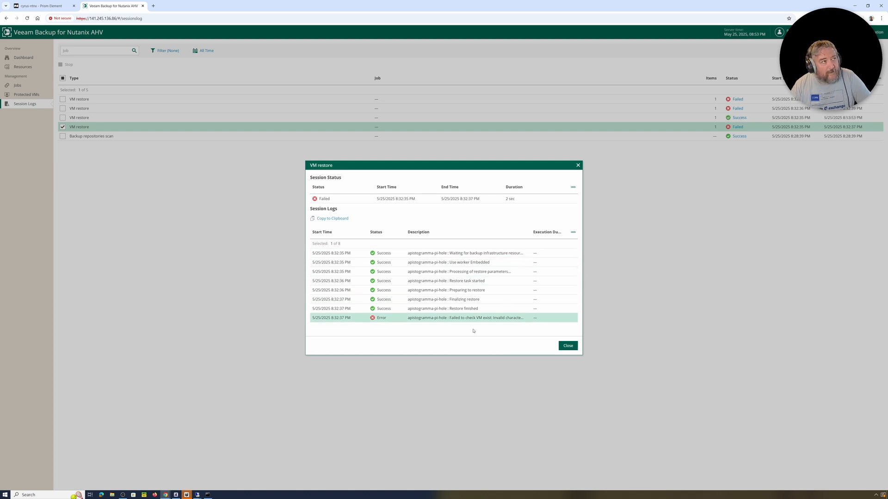
- Check the now-successful danio_2022_restored restore session, then close its details
click(567, 347)
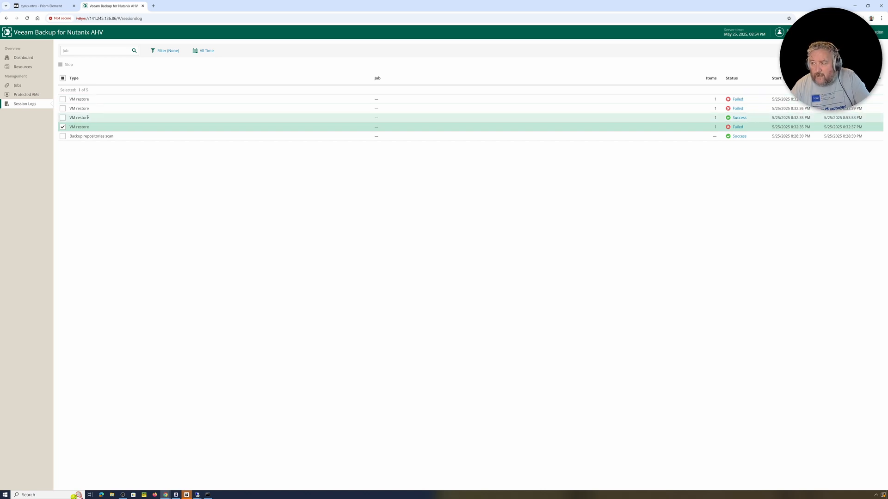
click(740, 118)
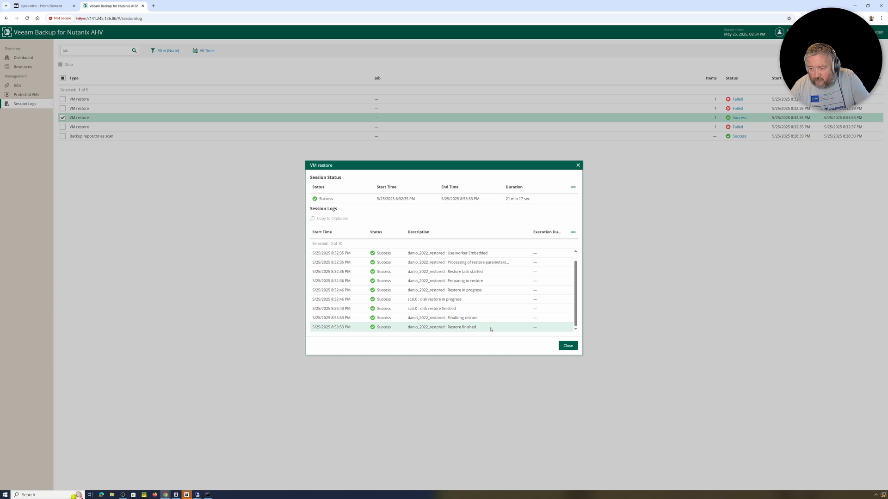
click(573, 348)
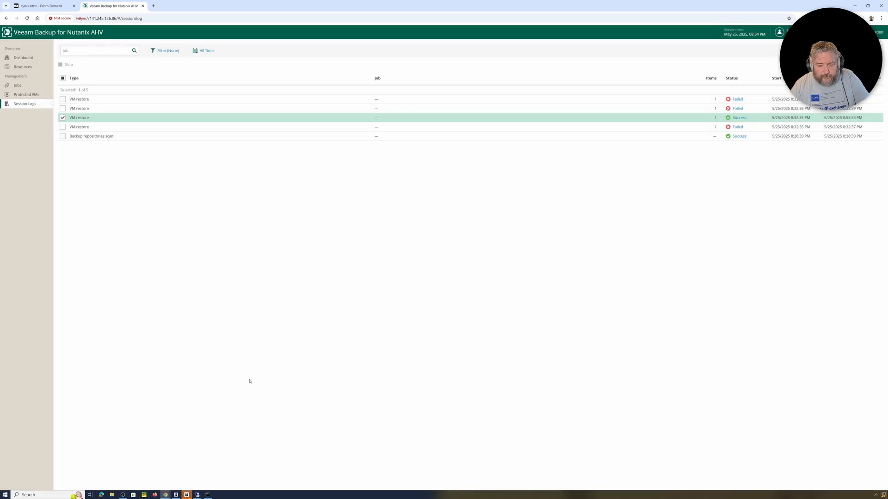
- In the Backup & Replication RDP window, close the Restore Session dialog and show Backups > Disk
mouse_move(197, 495)
click(172, 478)
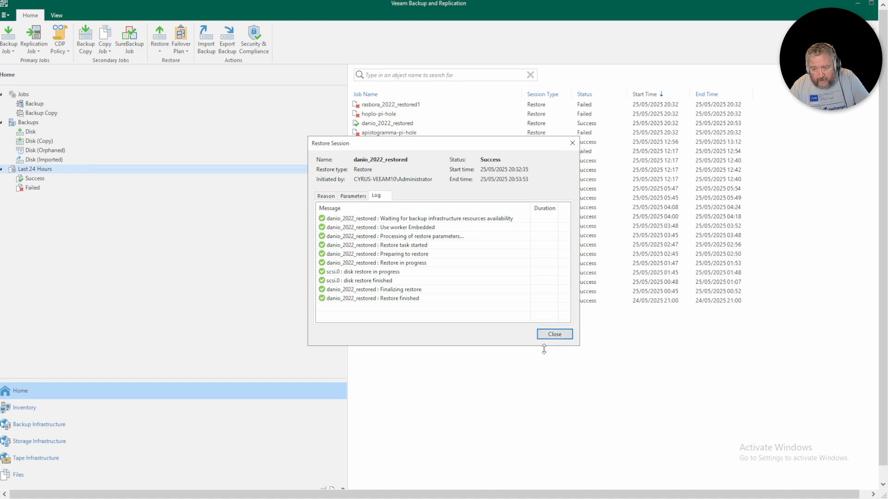
click(554, 338)
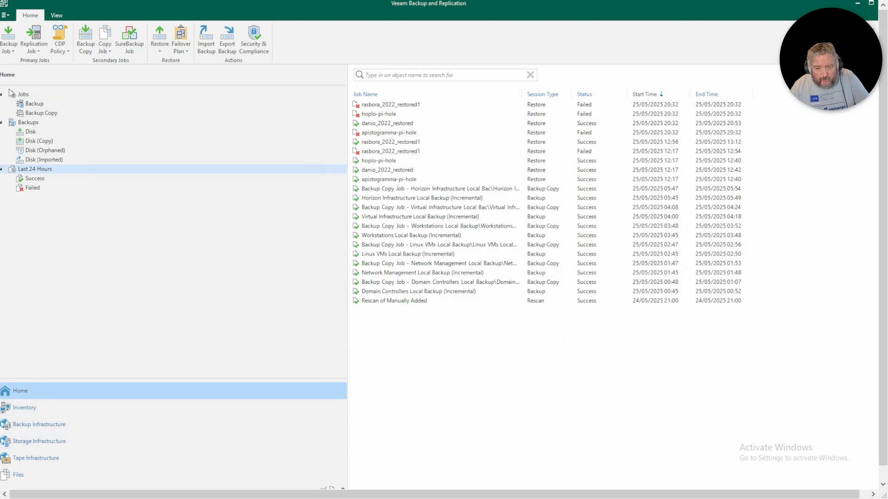
click(36, 133)
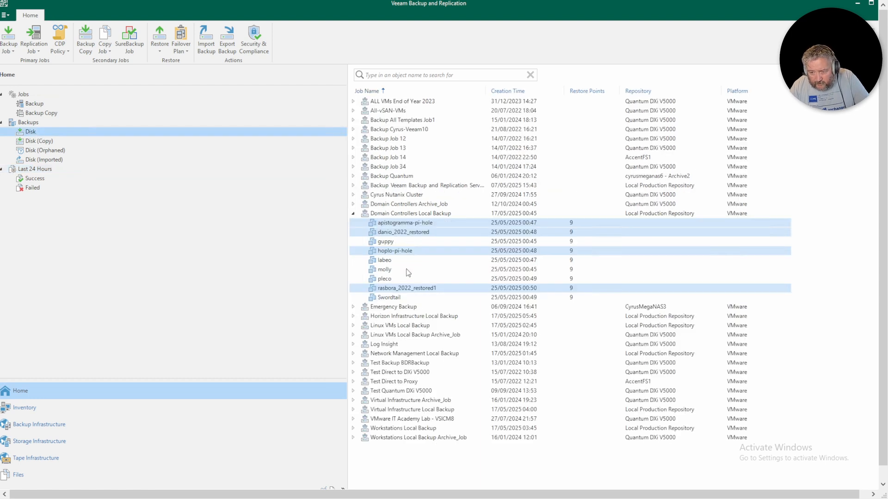
- Start a full restore of apistogramma-pi-hole to Nutanix AHV, keeping default cluster and storage container
click(406, 288)
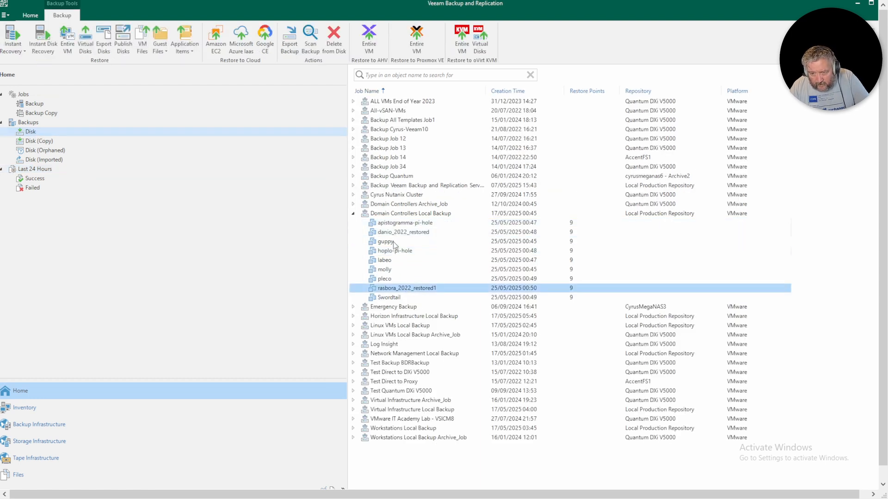
right_click(398, 226)
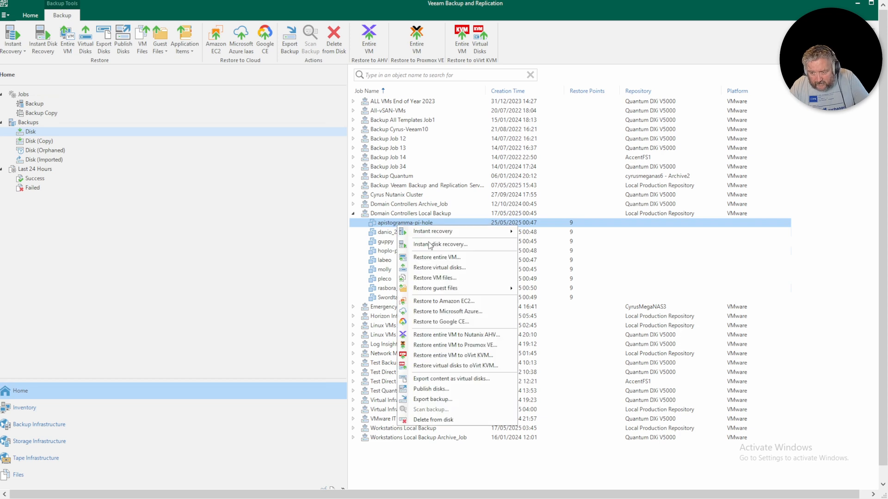
click(453, 336)
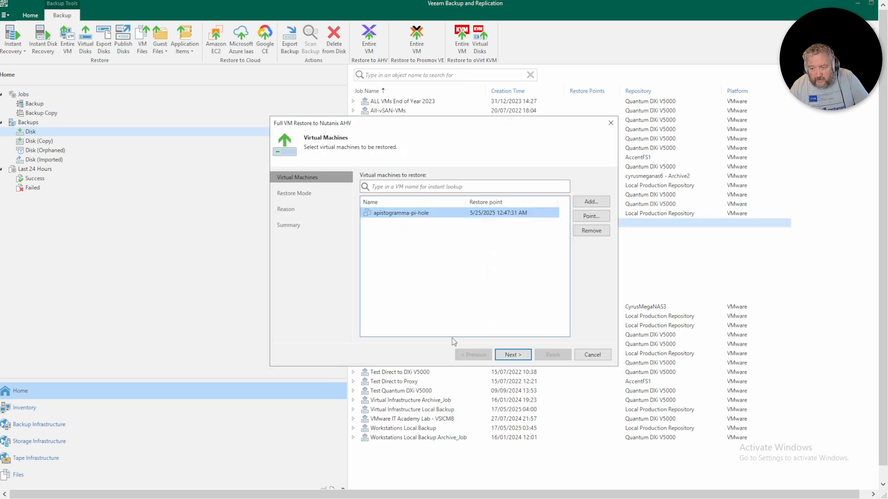
click(517, 359)
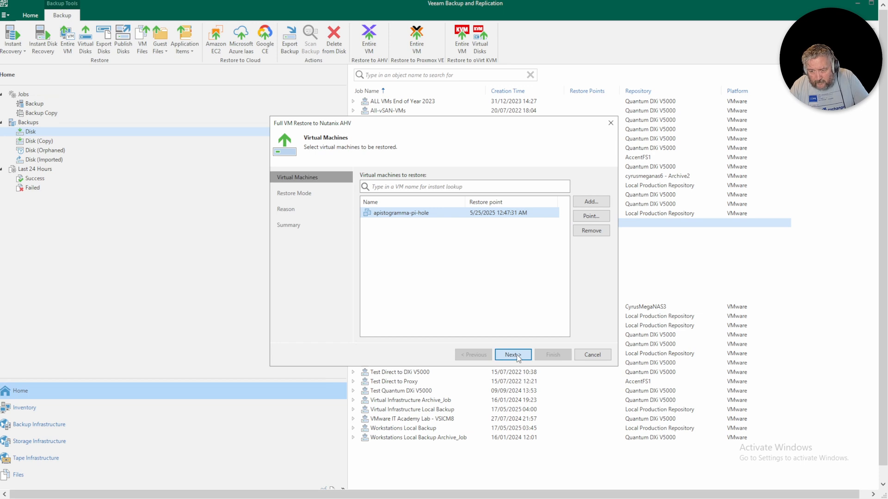
click(512, 355)
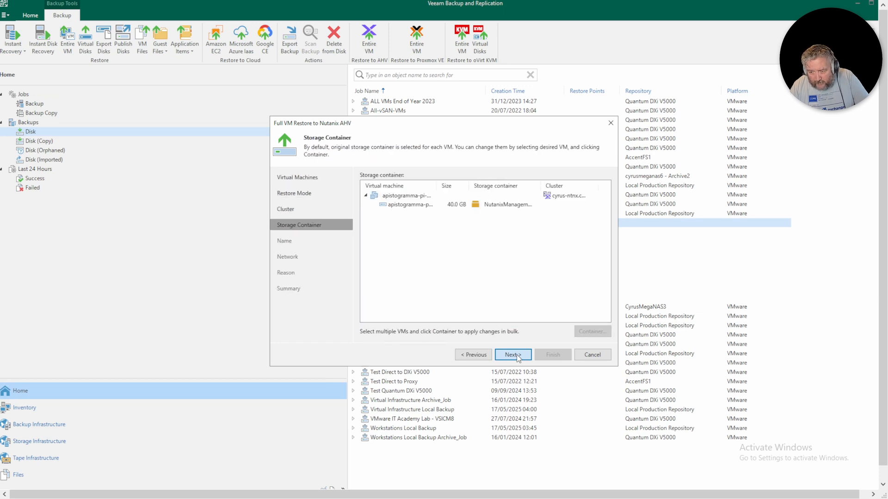
click(512, 355)
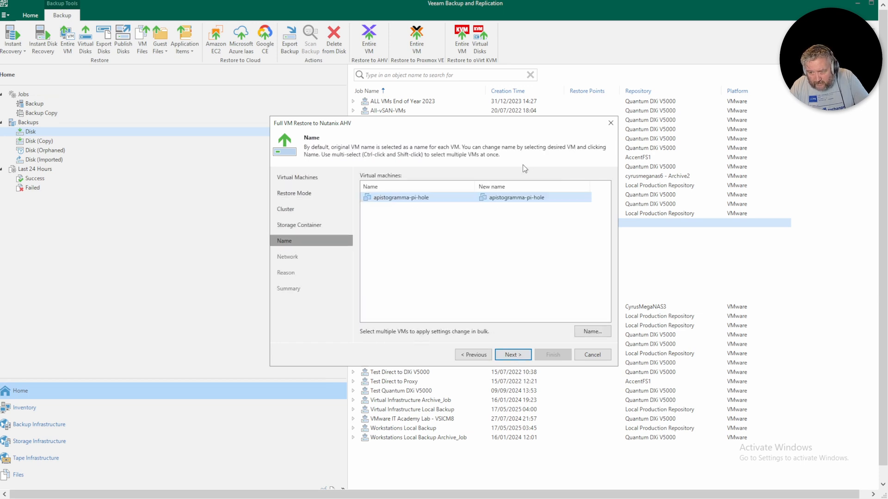
- Rename the restored VM to apistogramma
click(538, 198)
click(546, 197)
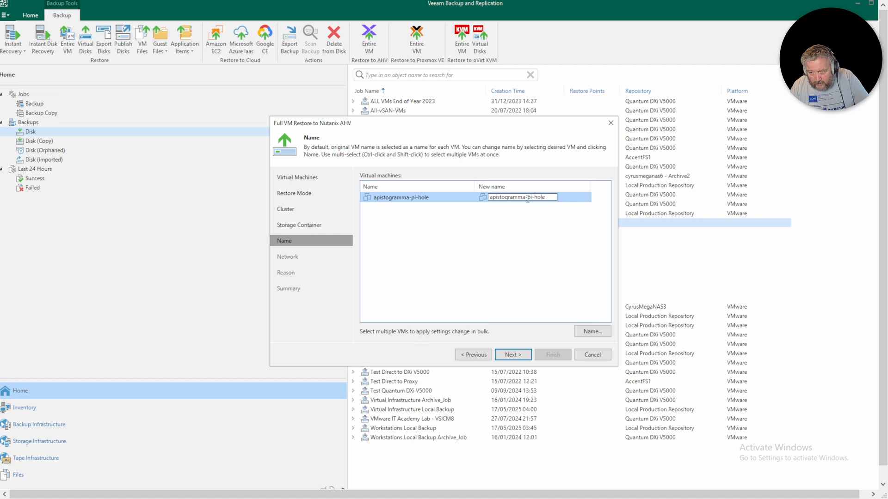
drag(525, 200, 541, 201)
key(BackSpace)
key(BackSpace)
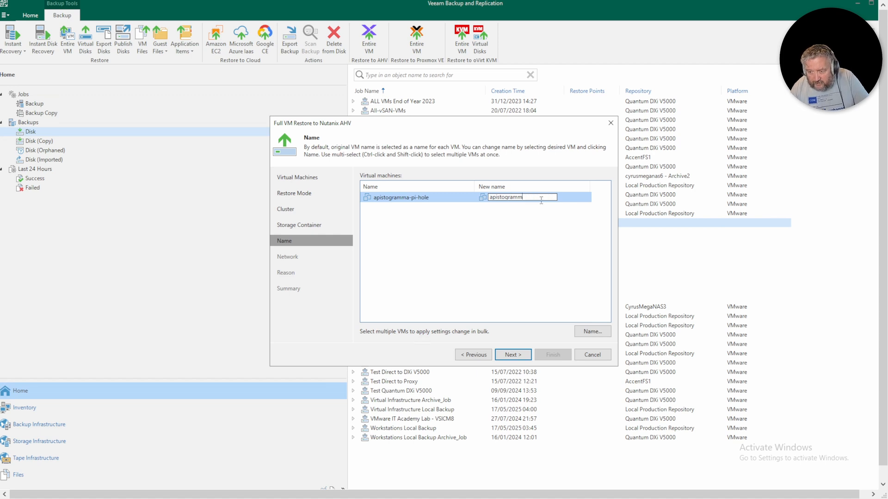
text(a)
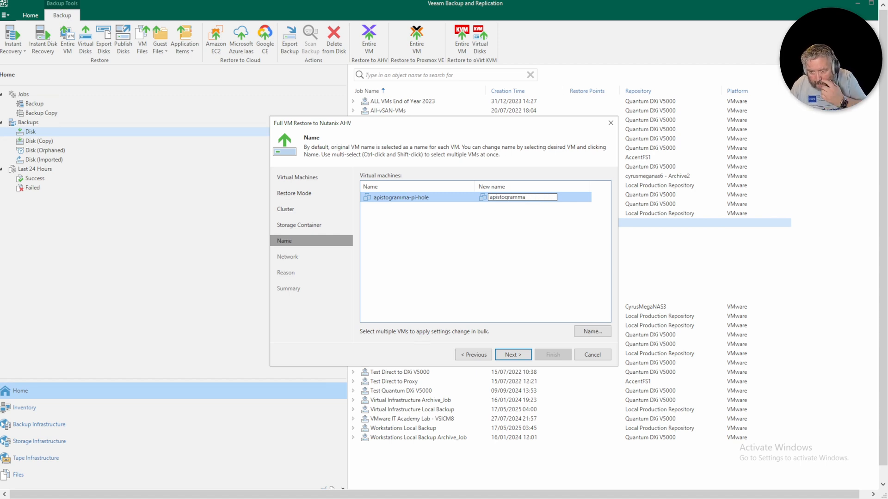
key(Return)
- Keep the network mapping, skip the restore reason, leave Power on unchecked, and launch the restore
click(523, 357)
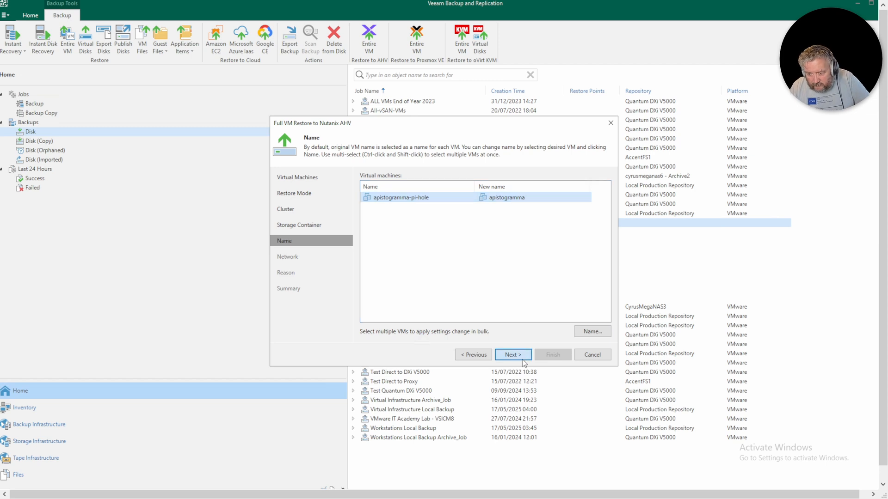
click(522, 357)
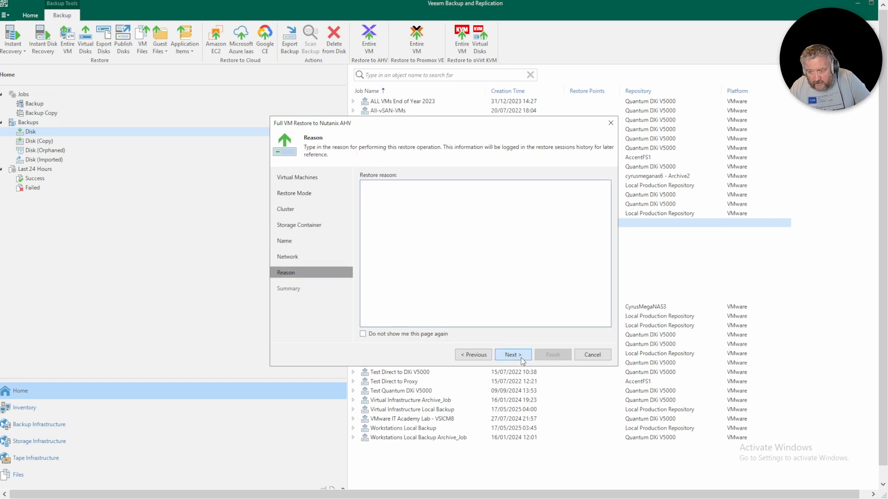
click(521, 356)
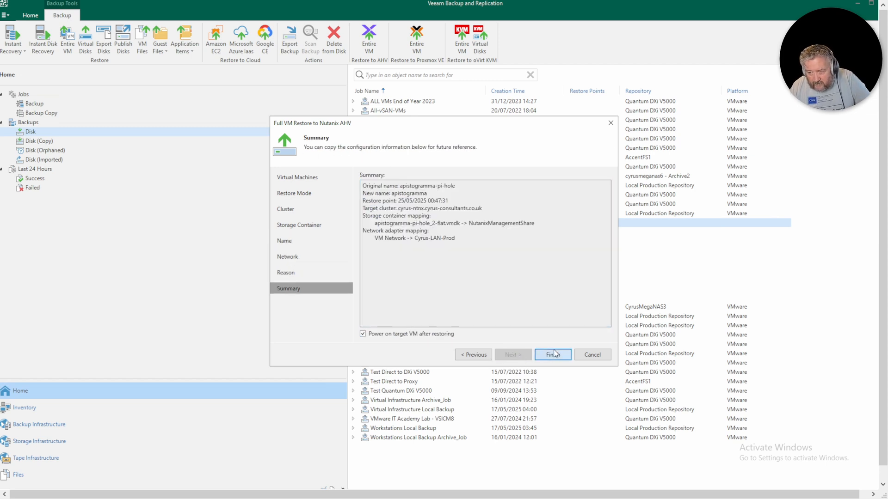
click(451, 334)
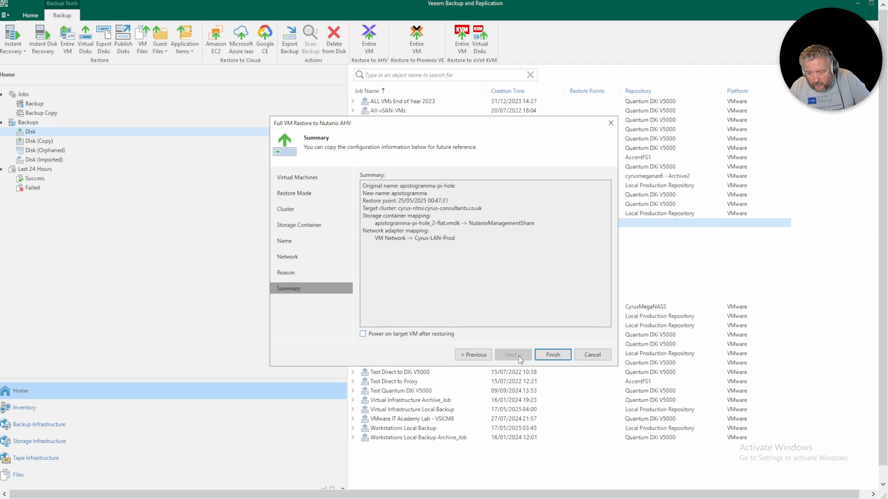
click(553, 355)
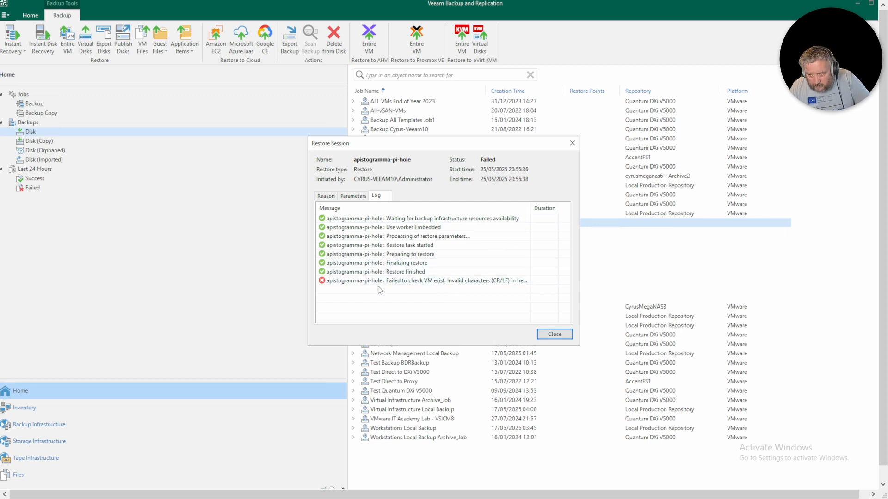
- Close the failed apistogramma restore's session details and view the last 24 hours' sessions
click(554, 335)
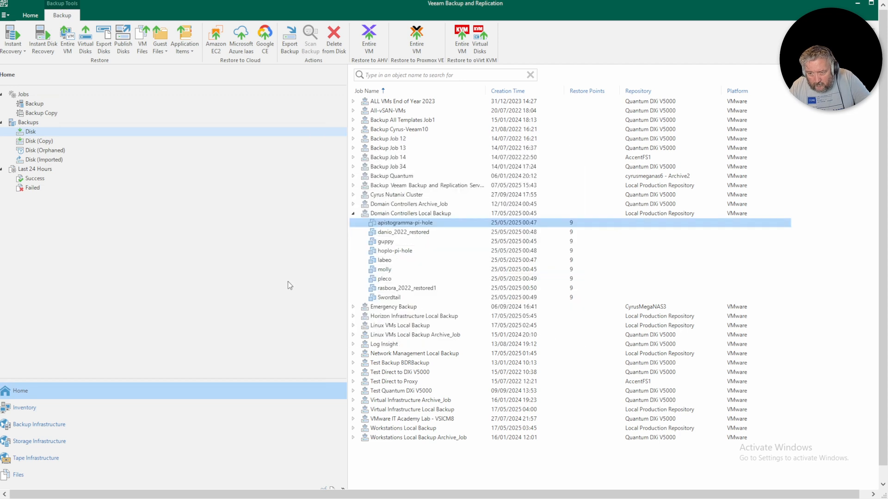
click(37, 180)
- Select the latest failed apistogramma-pi-hole restore, then return via Backup Infrastructure and Home to Backups > Disk
click(32, 189)
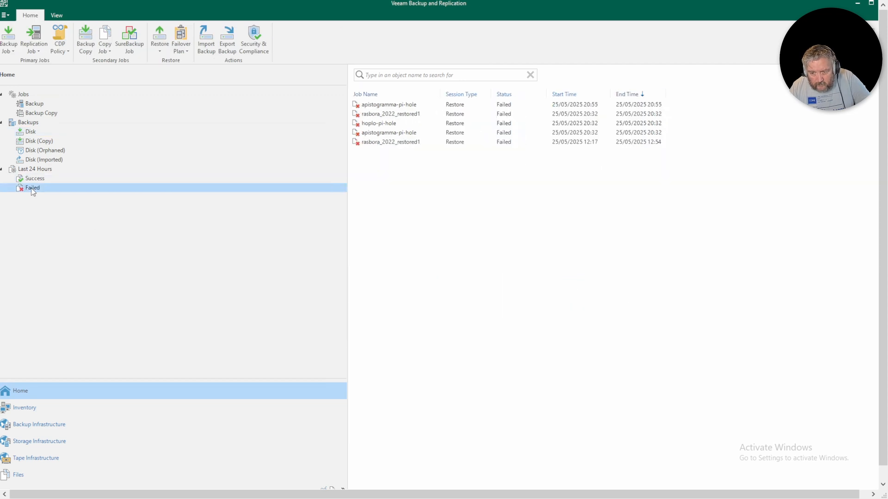
click(404, 106)
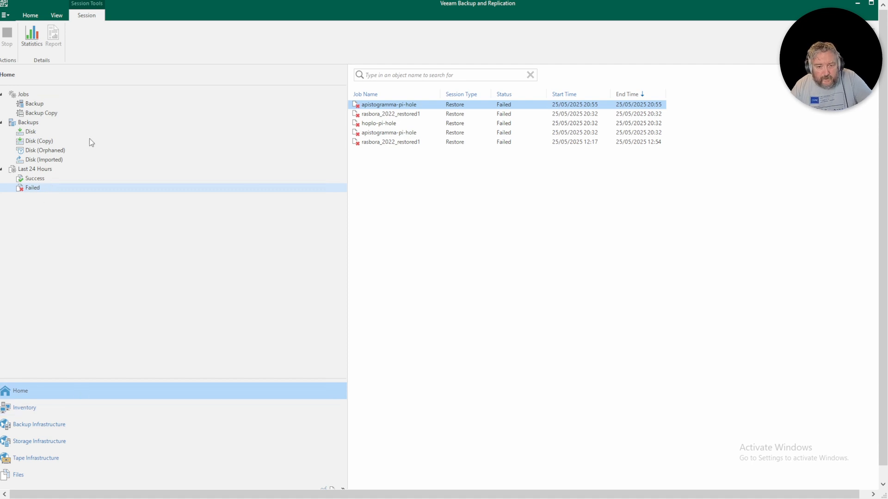
click(43, 428)
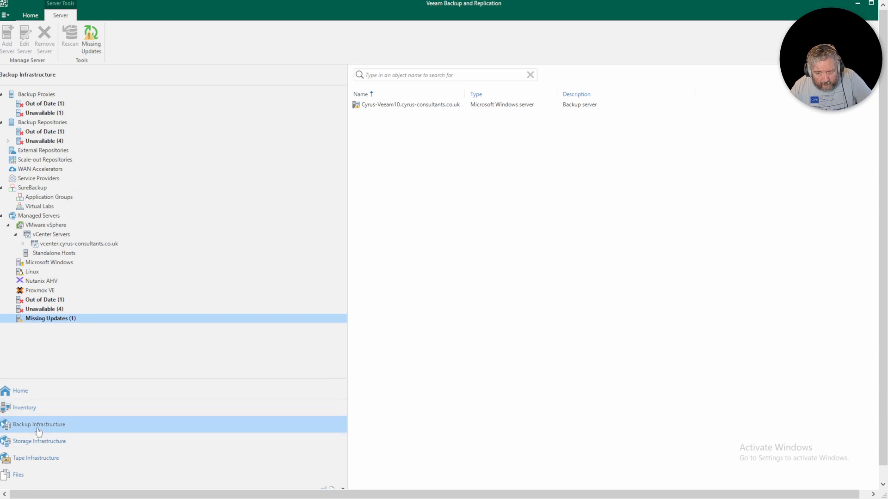
click(33, 393)
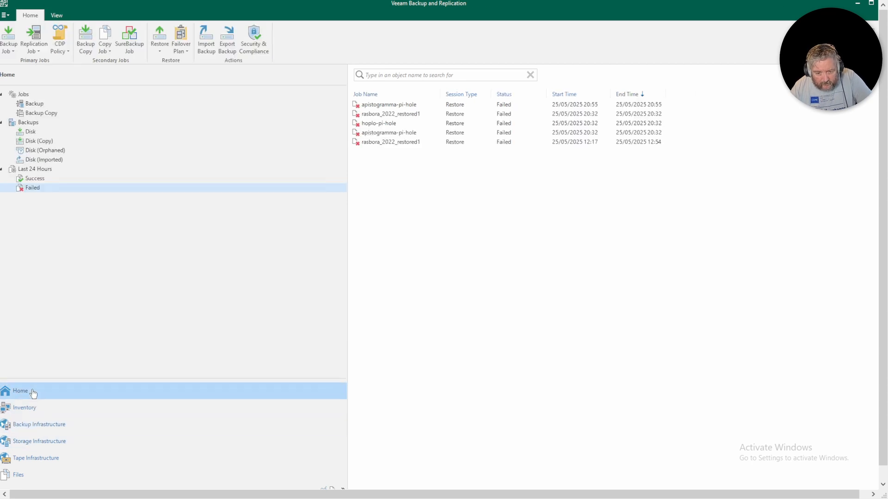
click(33, 134)
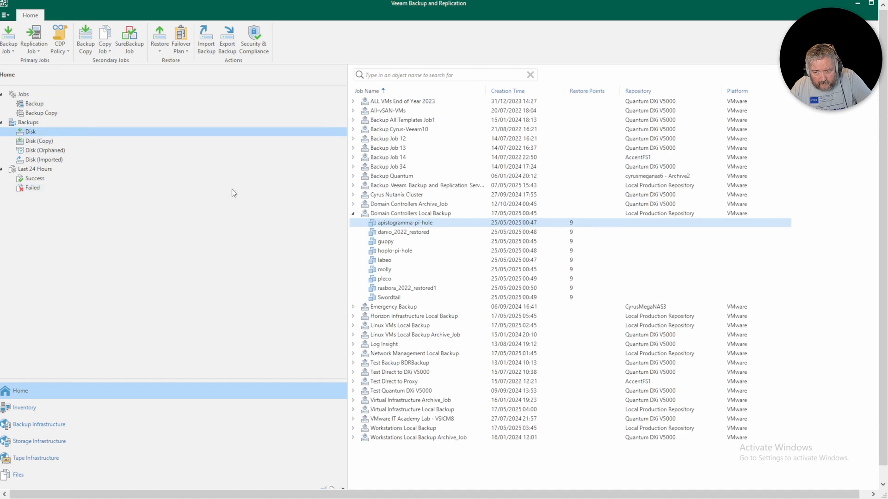
- Start a full restore of the molly VM to Nutanix AHV at a new location
click(385, 269)
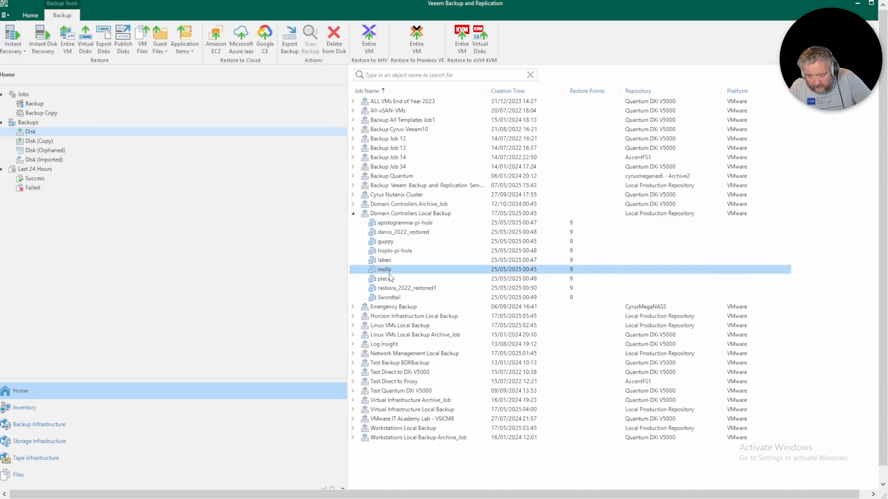
right_click(388, 271)
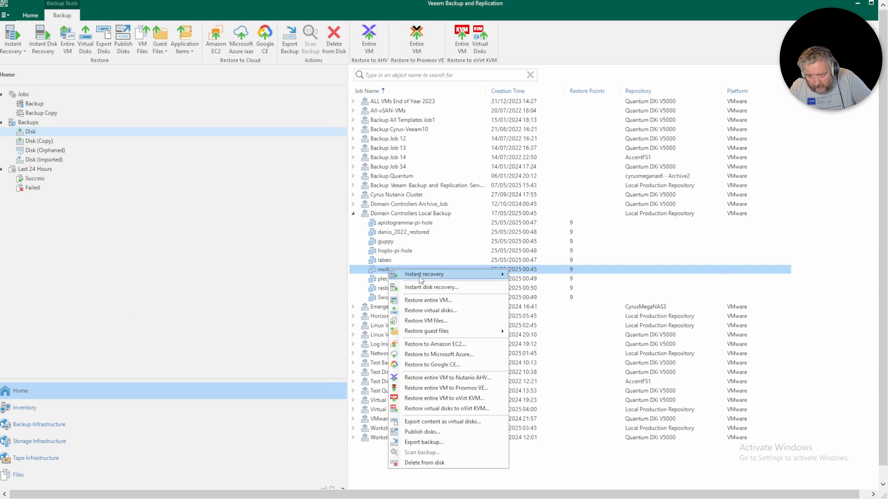
click(441, 388)
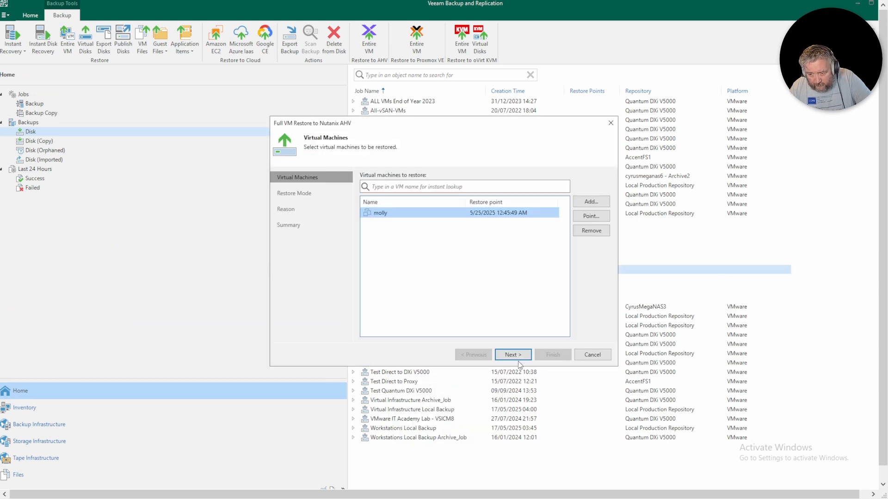
click(512, 354)
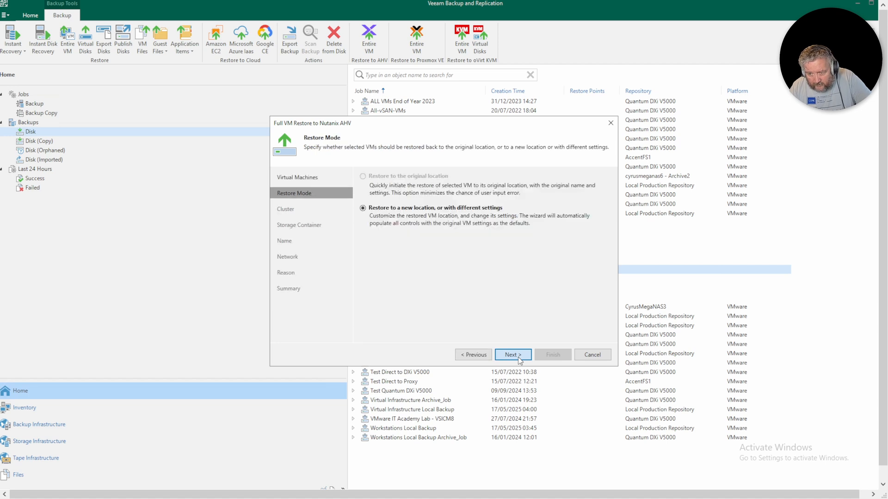
click(512, 355)
- Keep the default cluster, storage, VM name and network, run the restore, then dismiss the failed session
click(517, 356)
click(518, 357)
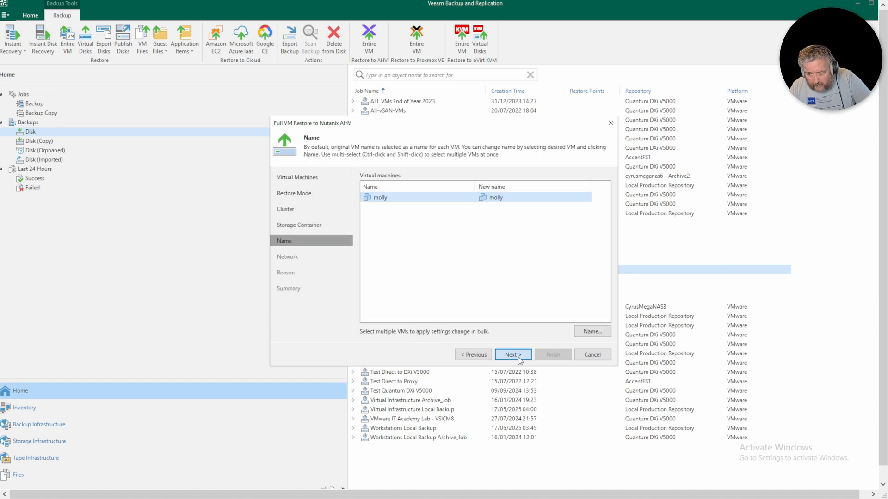
click(517, 356)
click(518, 357)
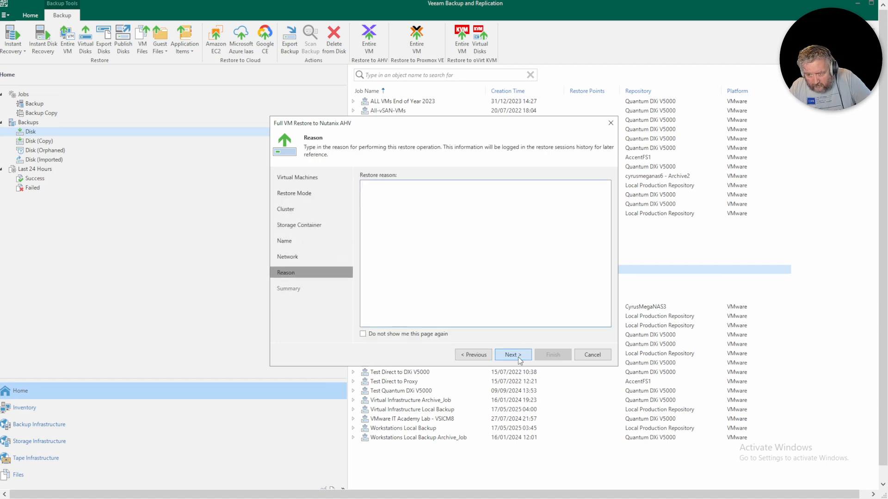
click(518, 357)
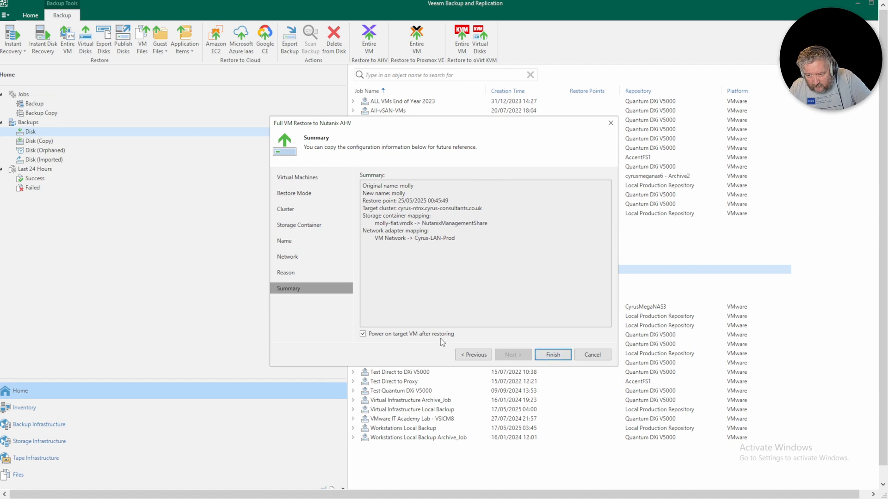
click(552, 355)
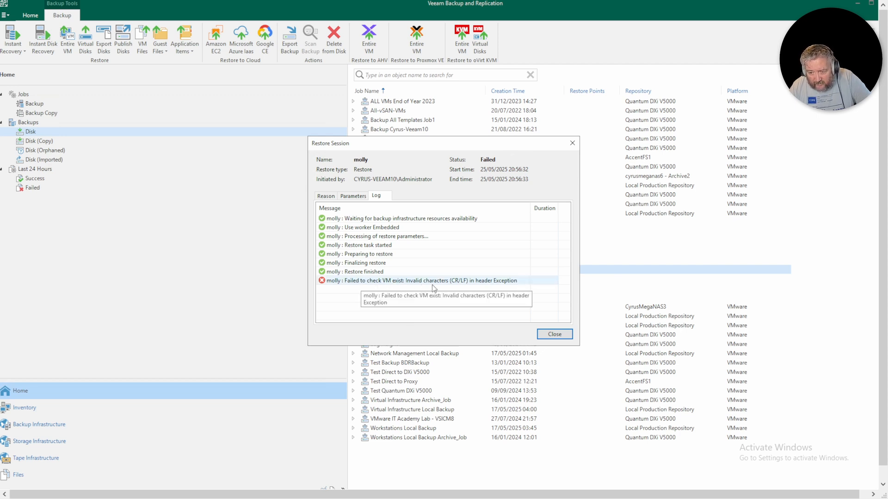
click(554, 334)
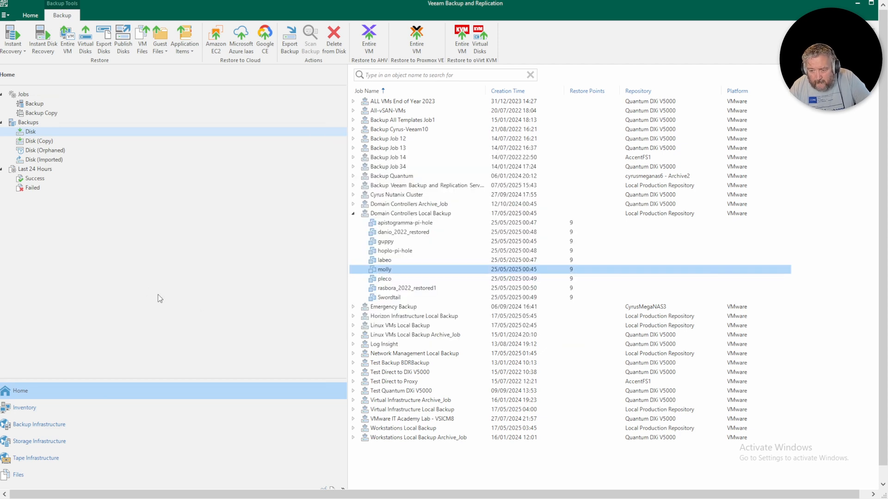
- Collapse Domain Controllers, expand Linux VMs Local Backup, and start restoring seeddms to Nutanix AHV
click(354, 214)
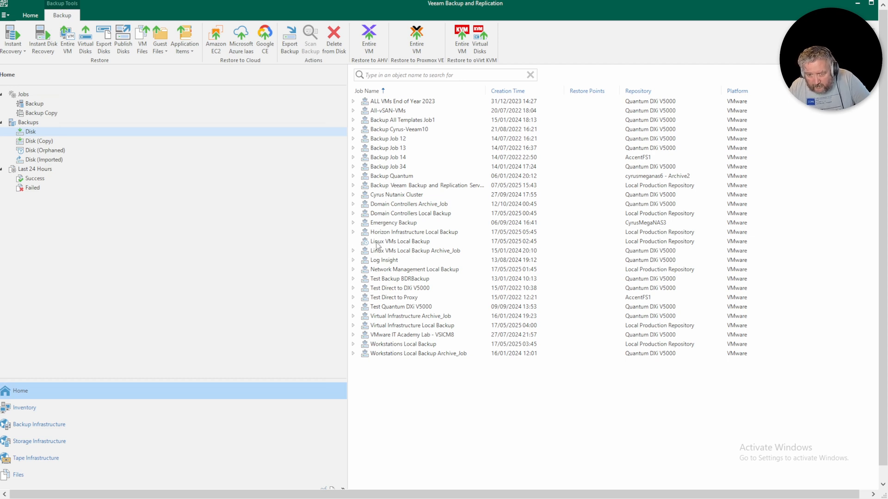
click(376, 242)
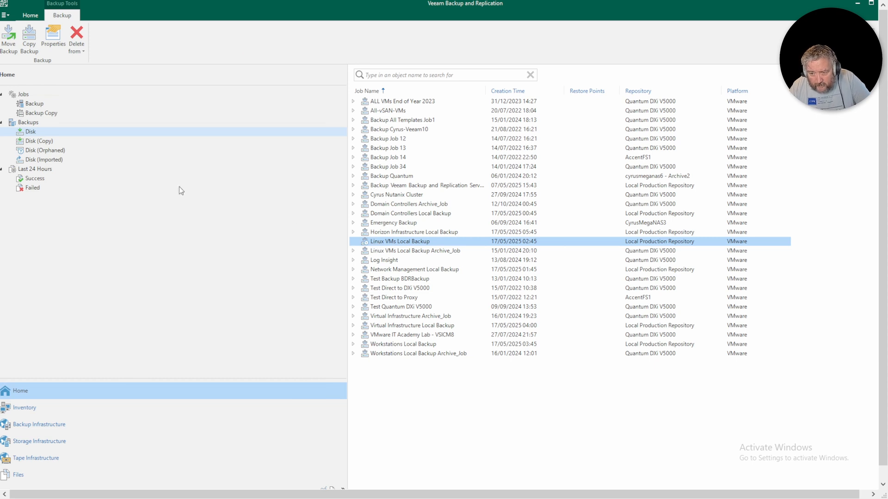
key(Right)
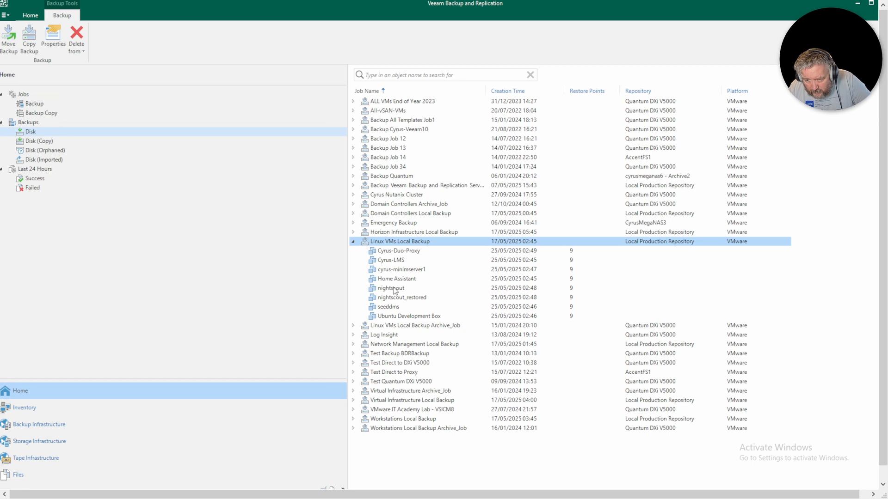
click(390, 307)
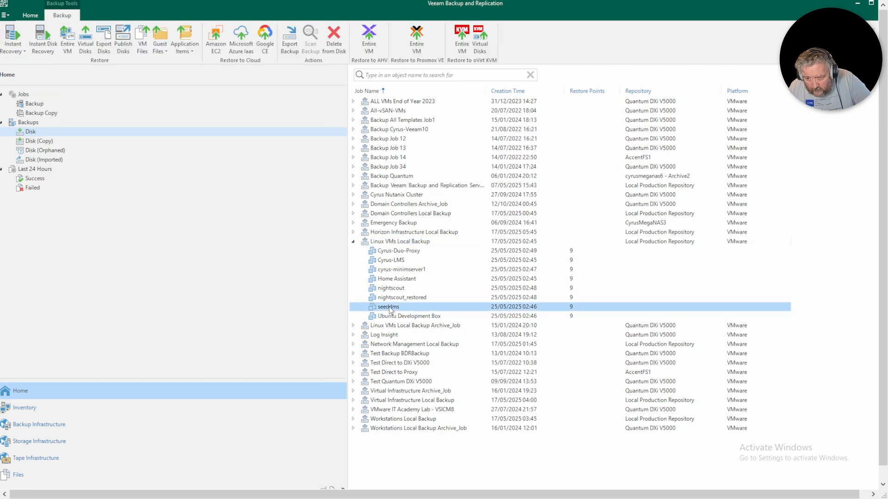
right_click(390, 308)
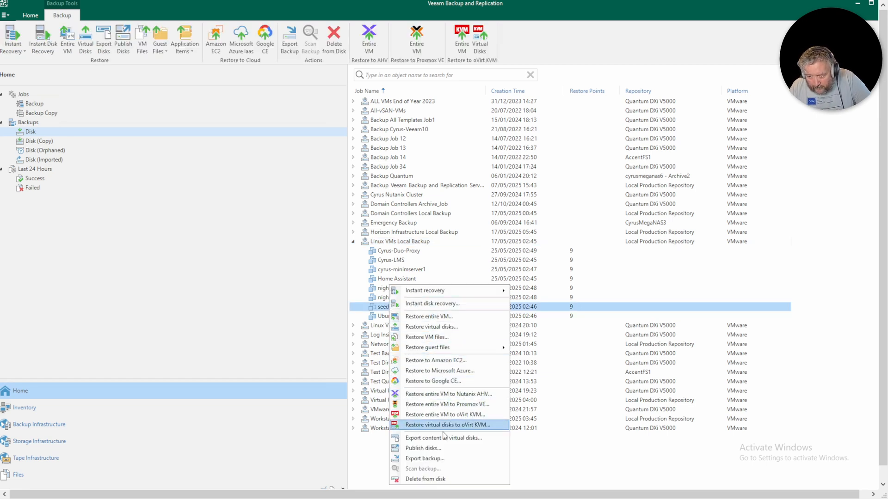
click(448, 394)
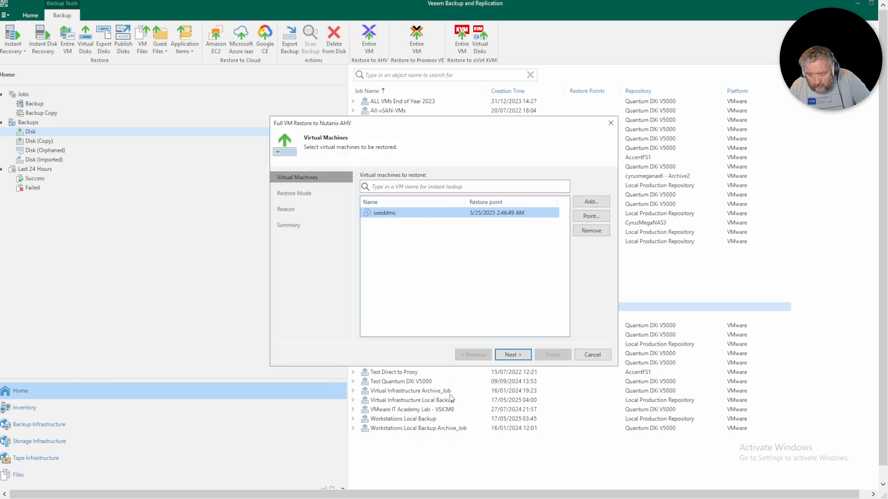
- Accept seeddms at a new location with default storage, original name and default network mapping
click(513, 356)
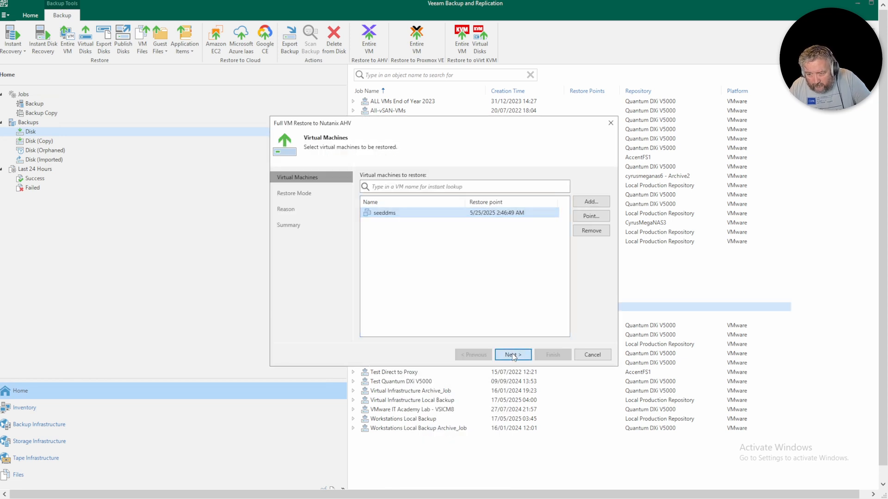
click(514, 355)
click(513, 355)
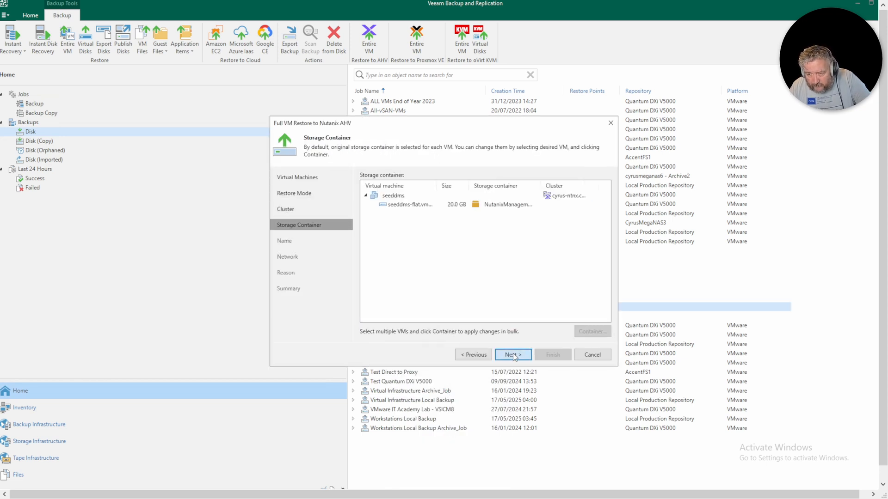
click(513, 355)
click(513, 355)
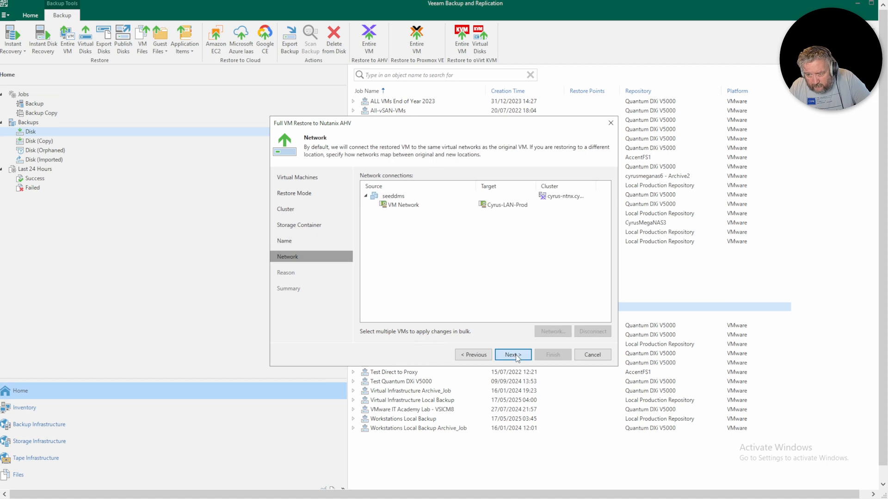
click(514, 356)
click(514, 356)
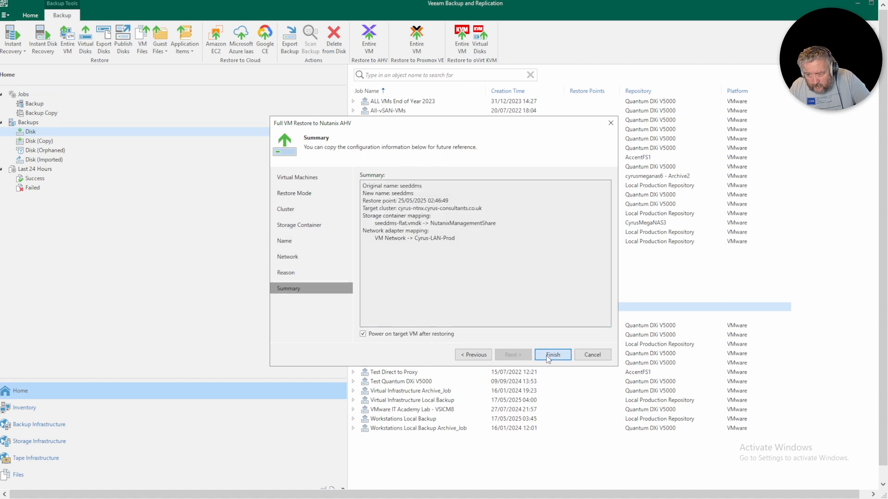
- Enable power-on after restore, run the seeddms restore, and close its failed session log
click(395, 336)
click(549, 357)
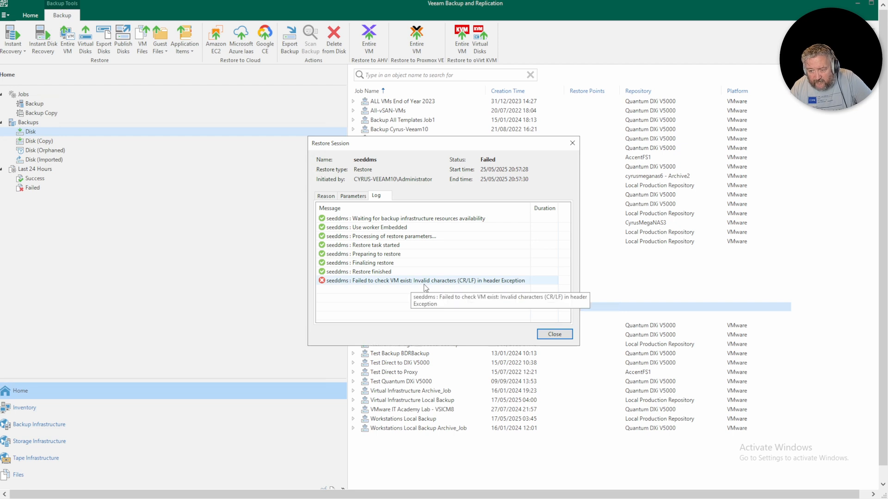
click(555, 334)
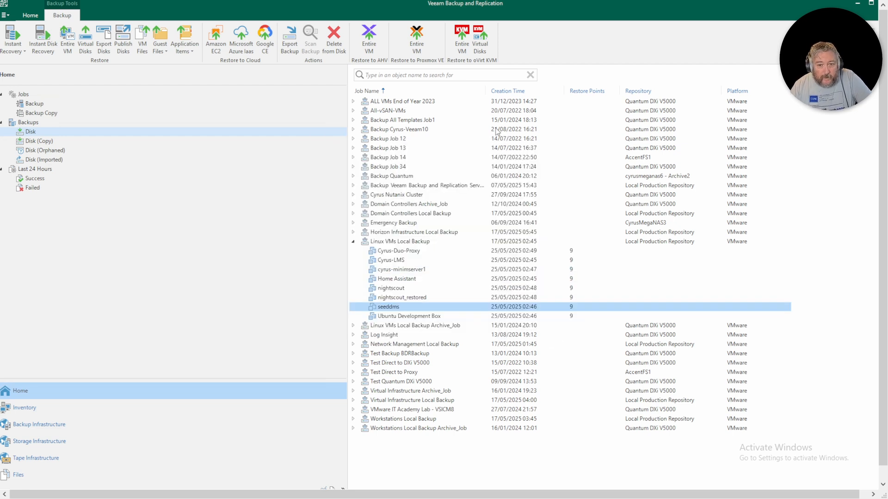